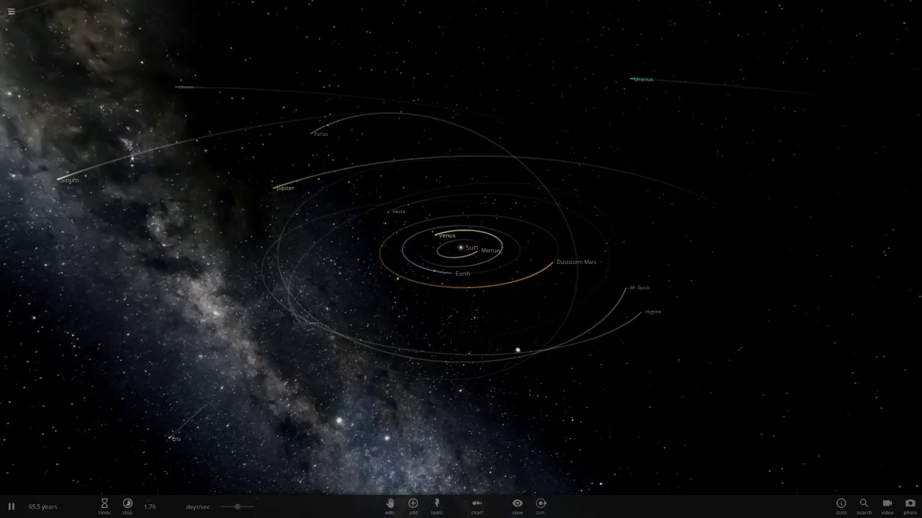
Step: Select the Sun at the centre of the solar system and open its properties
right_drag(461, 259, 326, 229)
scroll(461, 248, up, 10)
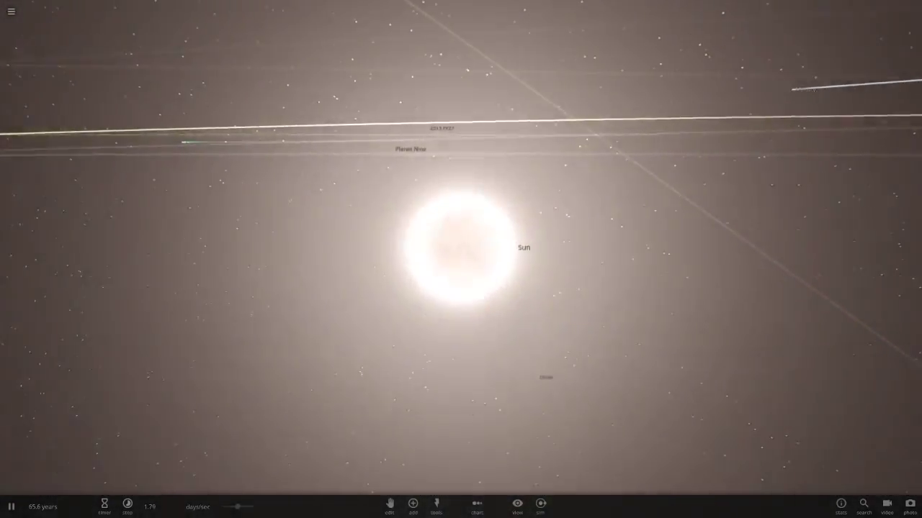
scroll(461, 248, up, 3)
click(461, 248)
scroll(461, 248, down, 8)
scroll(461, 248, down, 4)
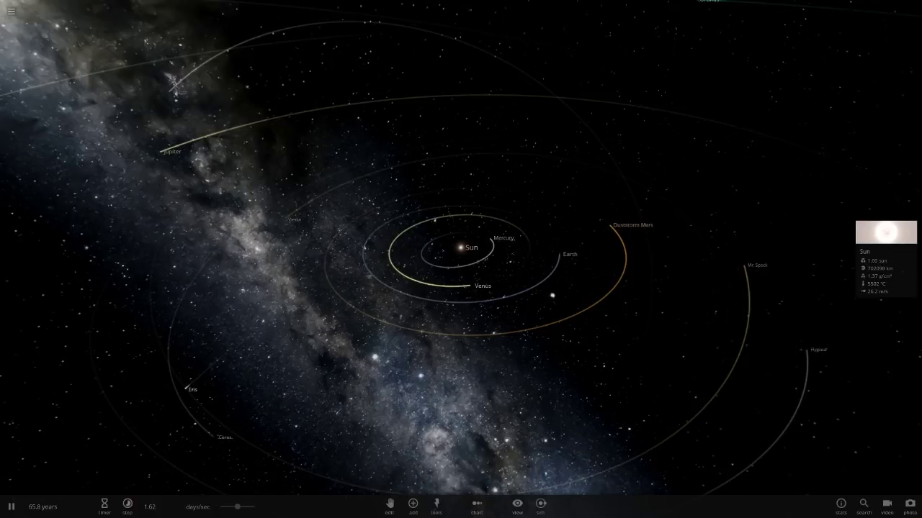
scroll(461, 248, up, 12)
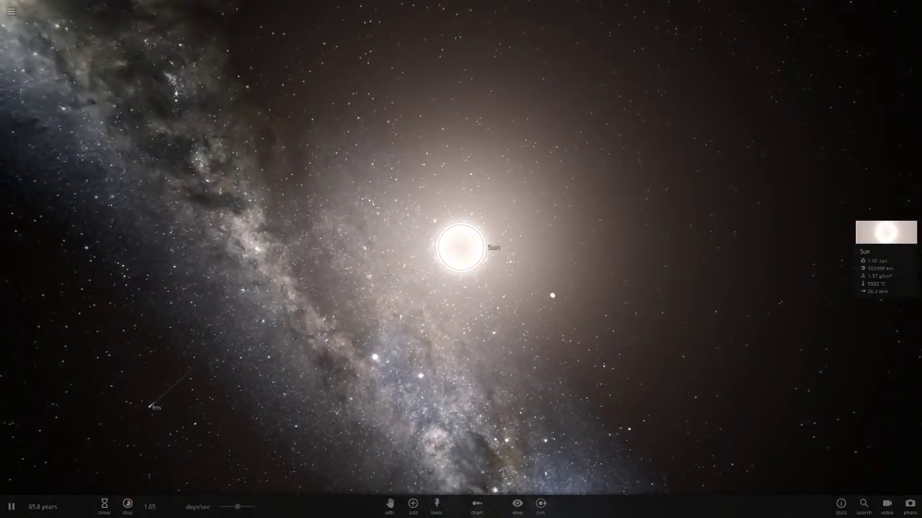
click(461, 248)
scroll(461, 248, down, 10)
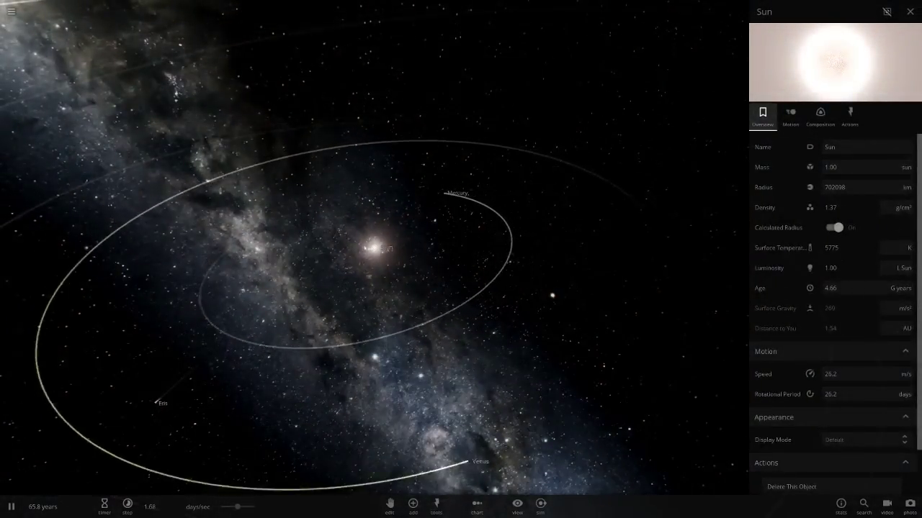
scroll(374, 248, down, 5)
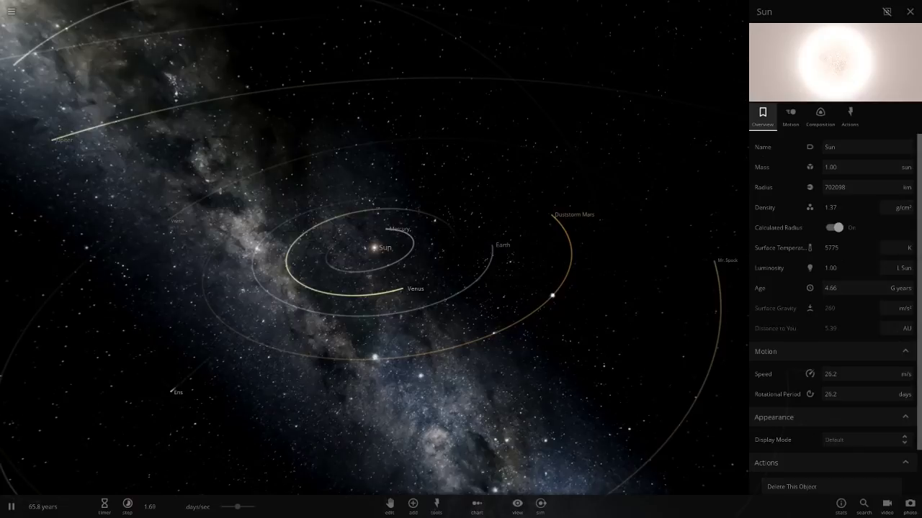
Step: Turn off the Sun's calculated radius and switch its mass unit to jupiter
click(834, 227)
click(884, 167)
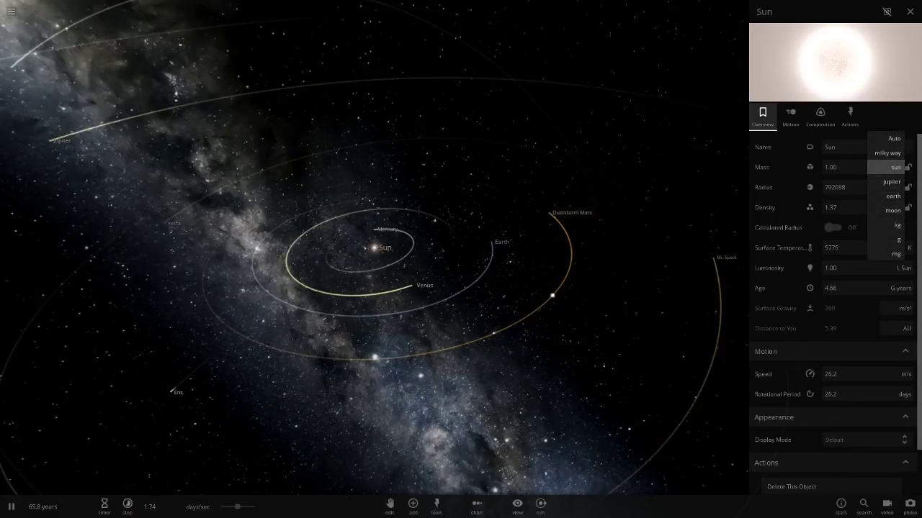
click(892, 181)
Step: Display orbits instead of trails and set the Sun's mass to 1 jupiter
scroll(375, 248, down, 3)
click(517, 504)
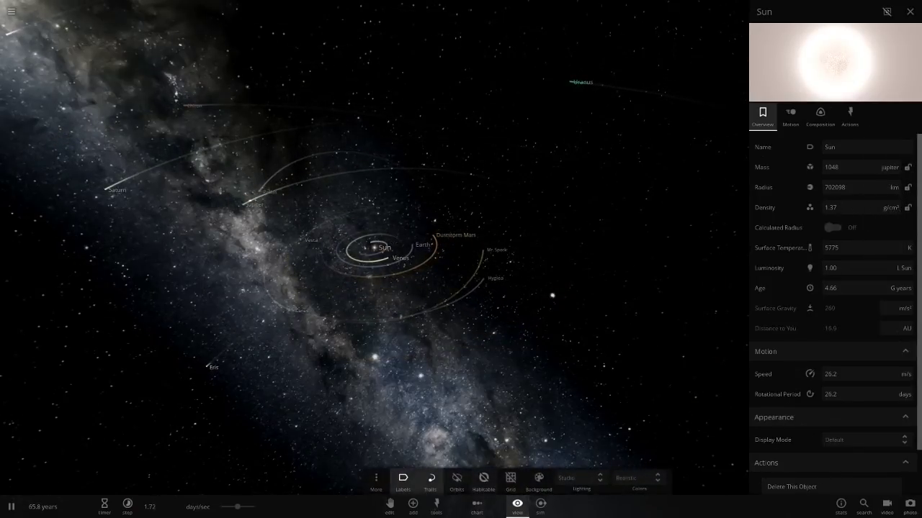
scroll(375, 249, down, 4)
right_drag(375, 259, 536, 324)
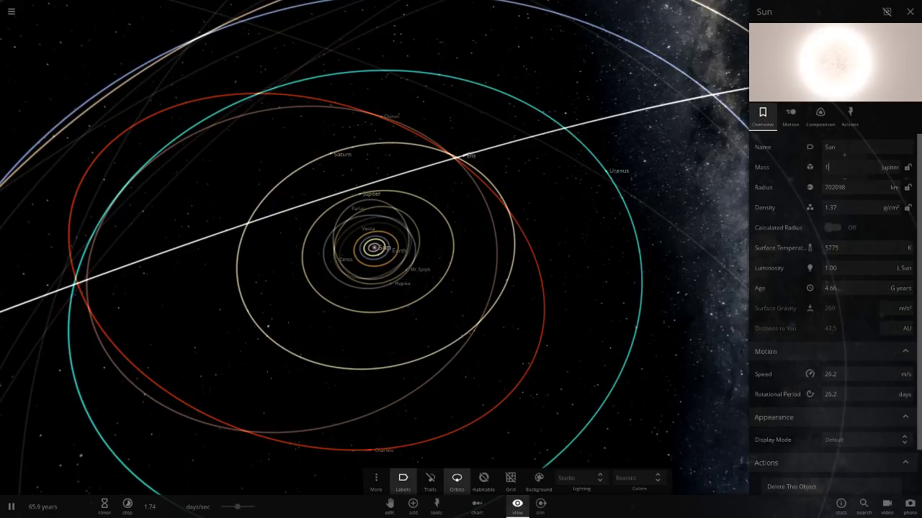
key(Return)
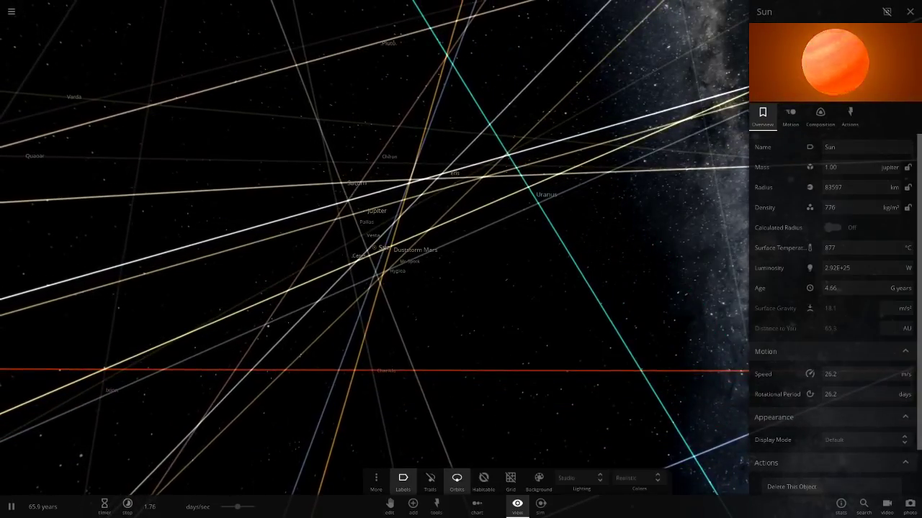
Step: Display trails instead of orbits and close the Sun's properties
click(430, 482)
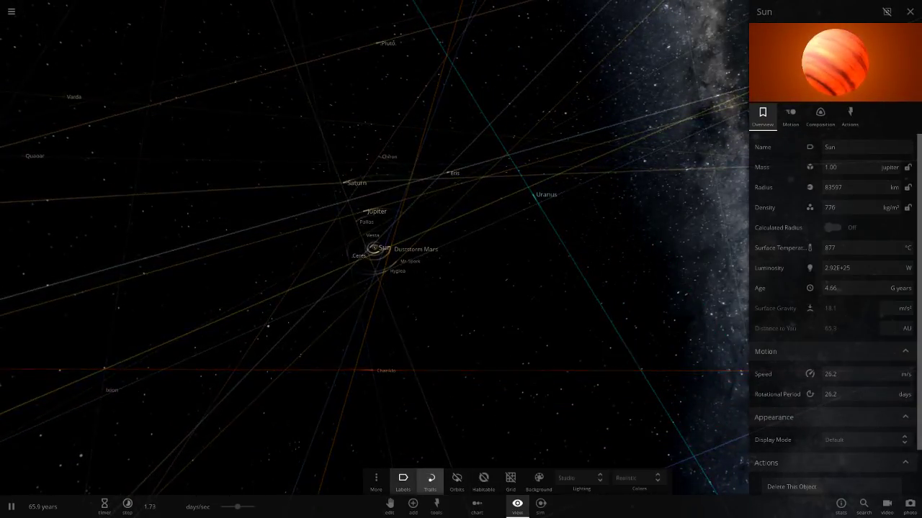
scroll(374, 247, up, 15)
click(910, 11)
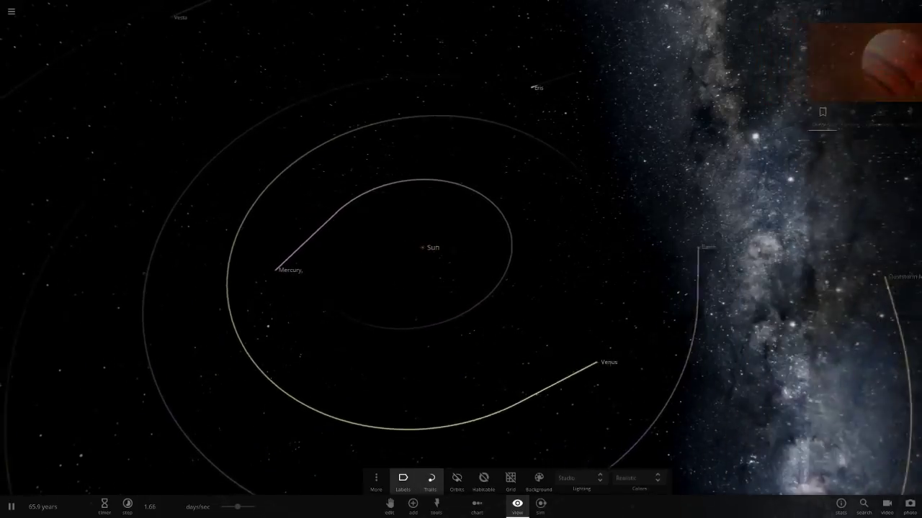
click(461, 247)
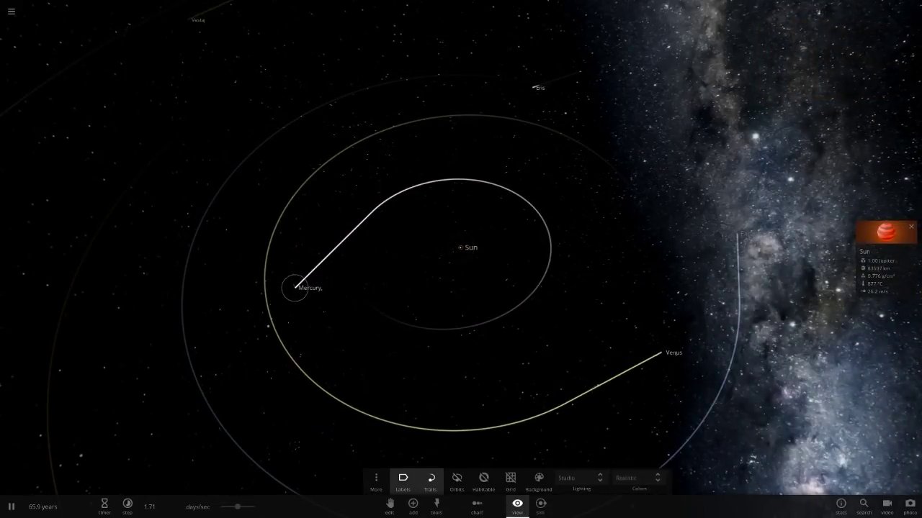
Step: Focus the camera on Earth and pause the simulation
double_click(675, 345)
double_click(591, 200)
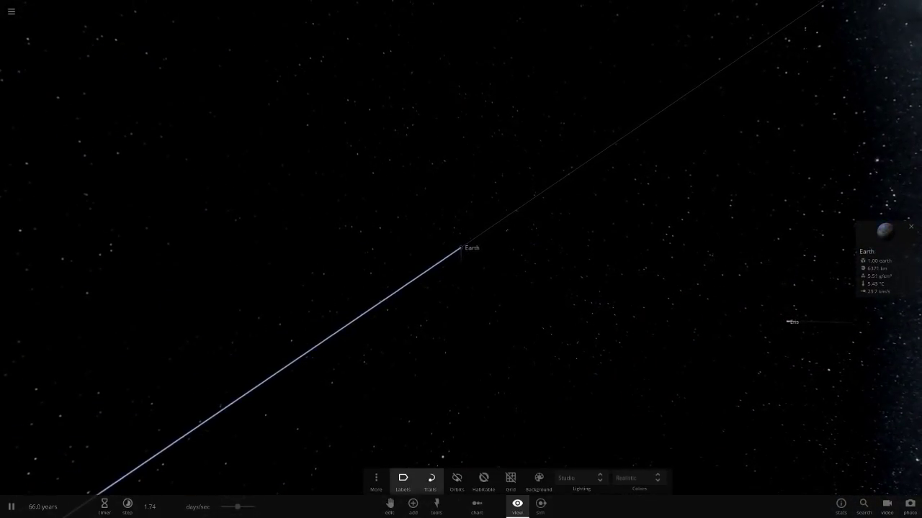
key(space)
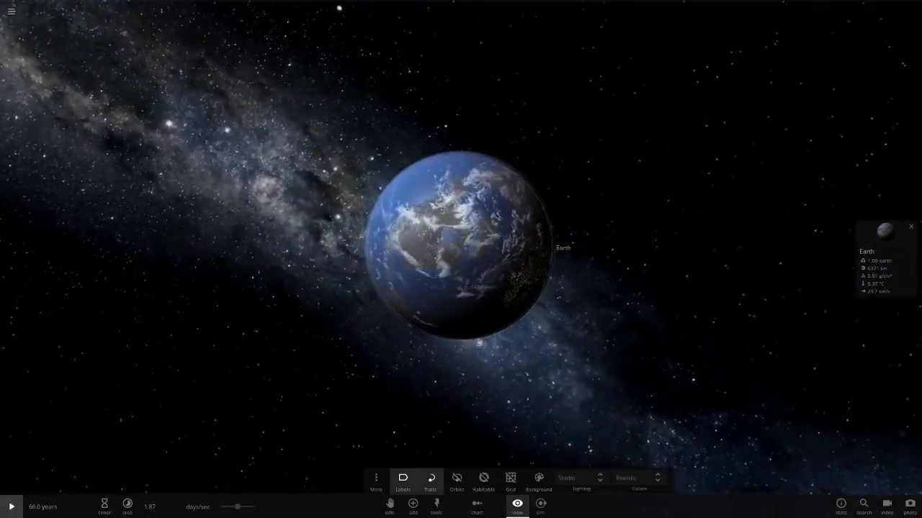
scroll(460, 248, up, 5)
Step: Set the view's lighting to Realistic and inspect Earth's day and night sides
click(581, 478)
click(572, 464)
scroll(518, 345, down, 5)
drag(518, 346, 489, 245)
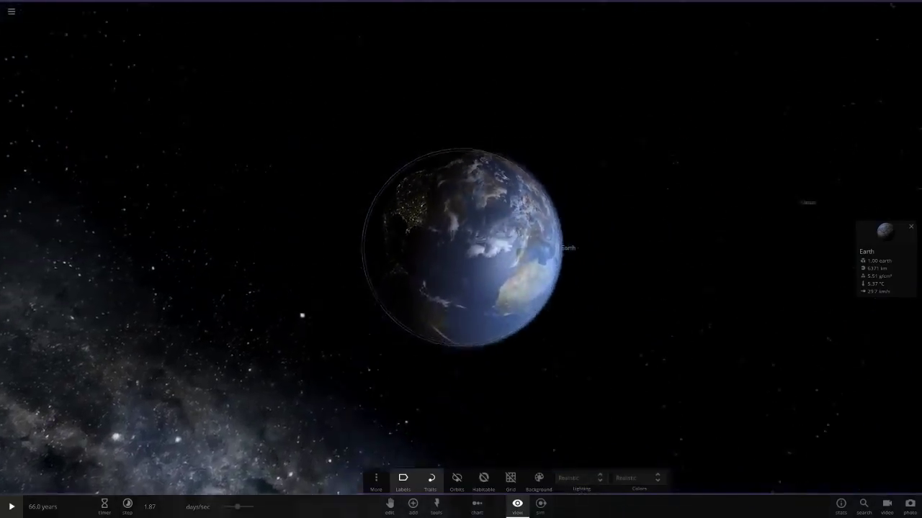
Step: Look out from Earth's surface into the sky with trails and labels hidden
key(c)
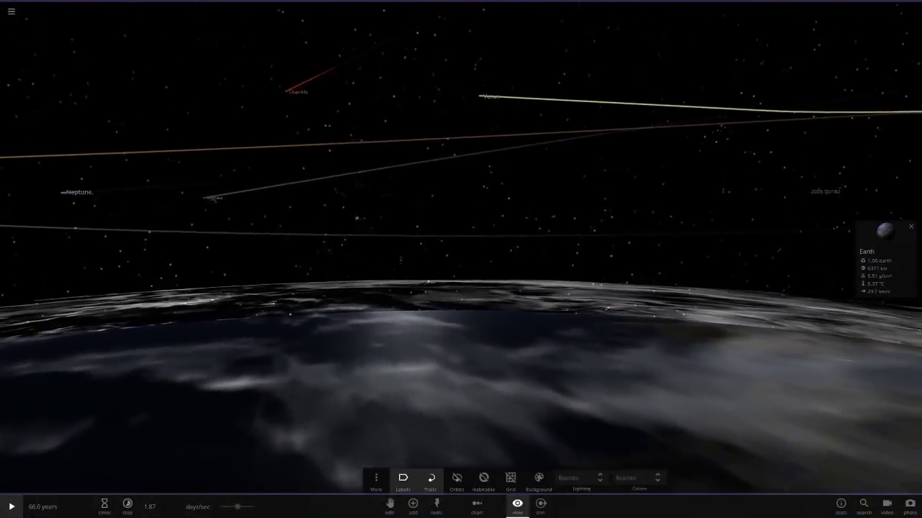
click(430, 481)
click(403, 481)
right_drag(461, 259, 311, 388)
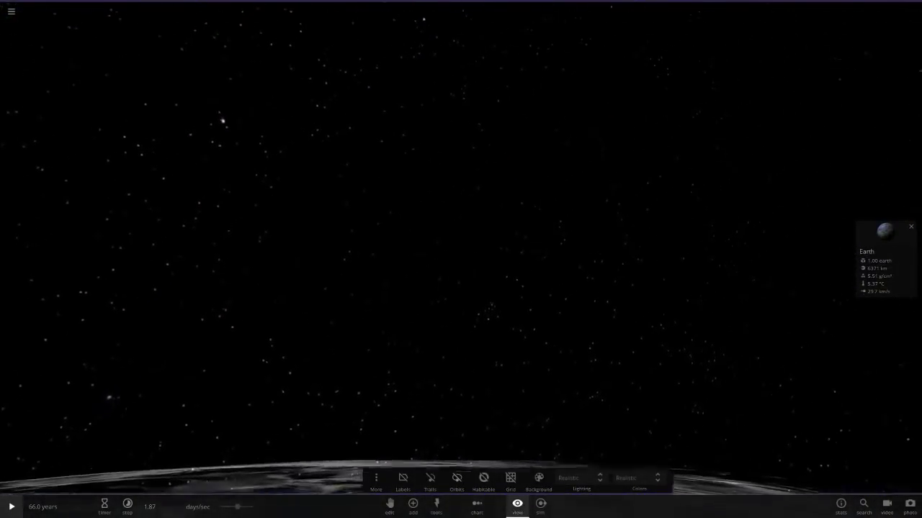
Step: Locate the dimmed Sun in Earth's sky with the help of labels, and return to a distant view of Earth
key(l)
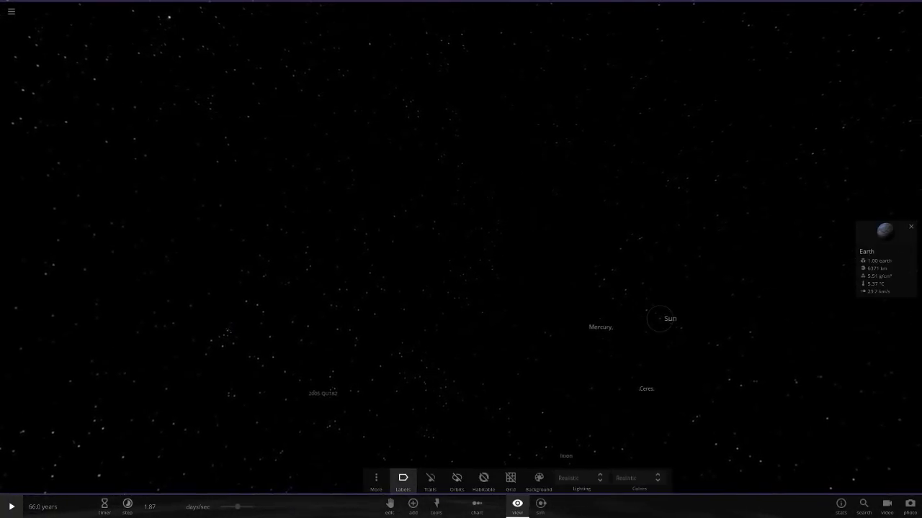
right_drag(667, 319, 604, 297)
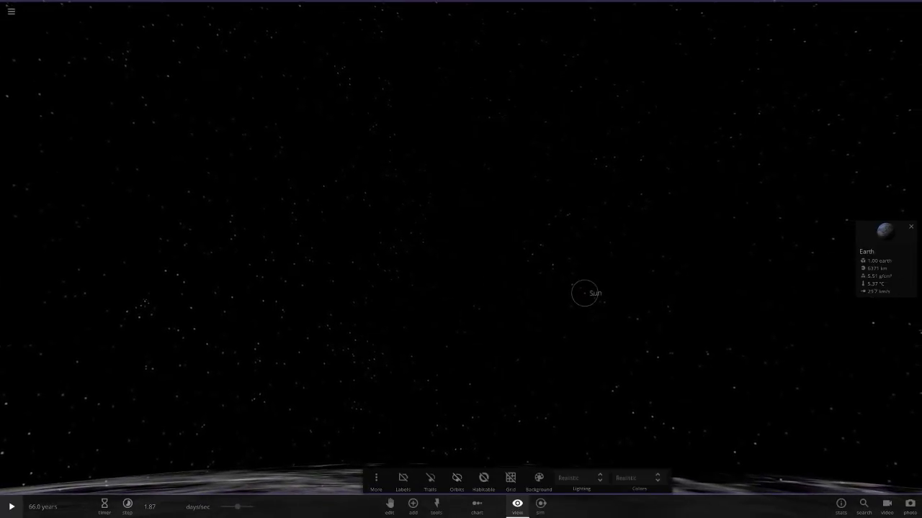
click(583, 293)
scroll(461, 259, down, 10)
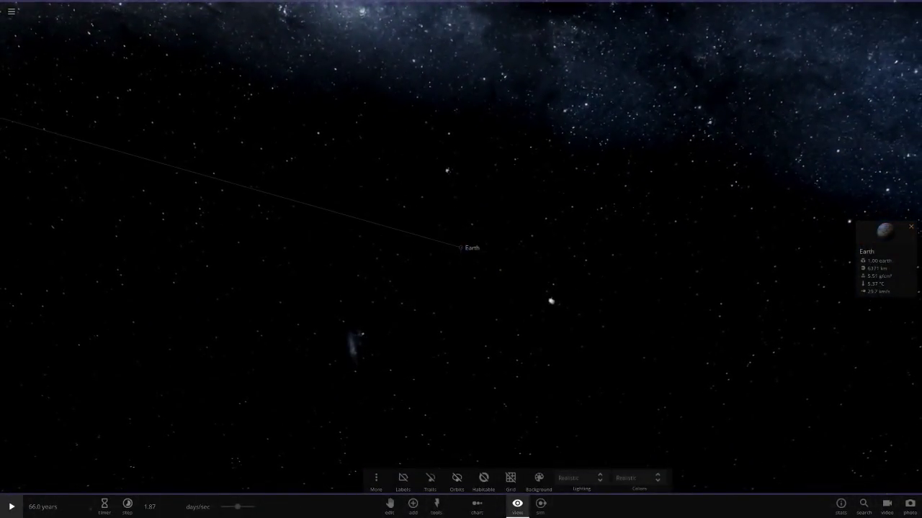
Step: Resume the simulation, display trails and raise the speed to about 4.3 months/sec
key(space)
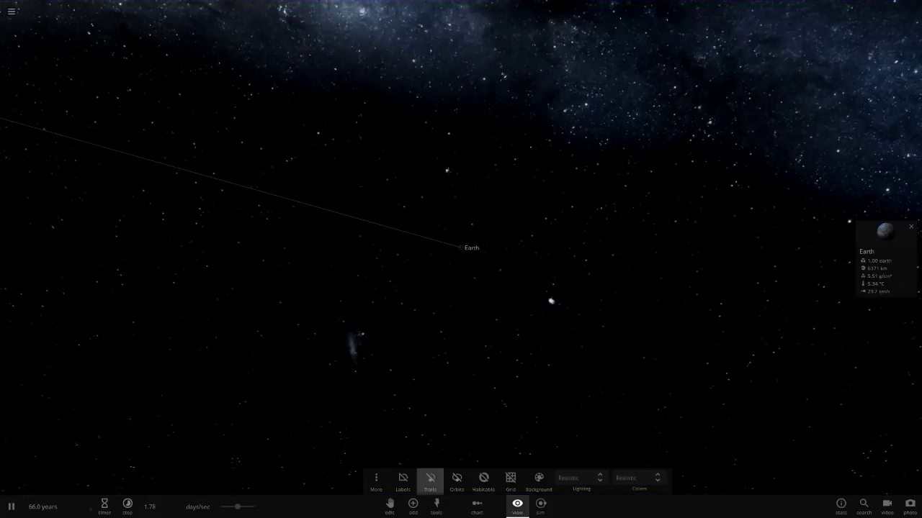
click(429, 481)
drag(461, 259, 450, 403)
scroll(460, 259, up, 5)
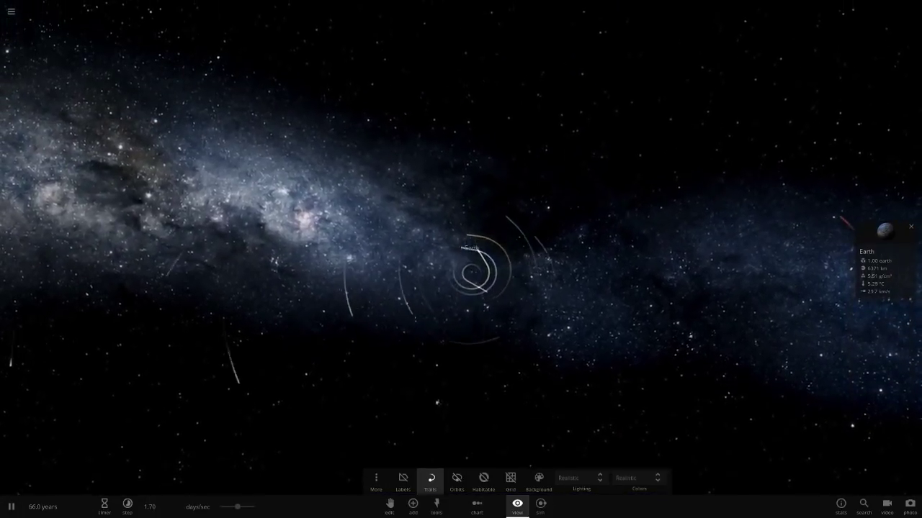
drag(238, 507, 254, 507)
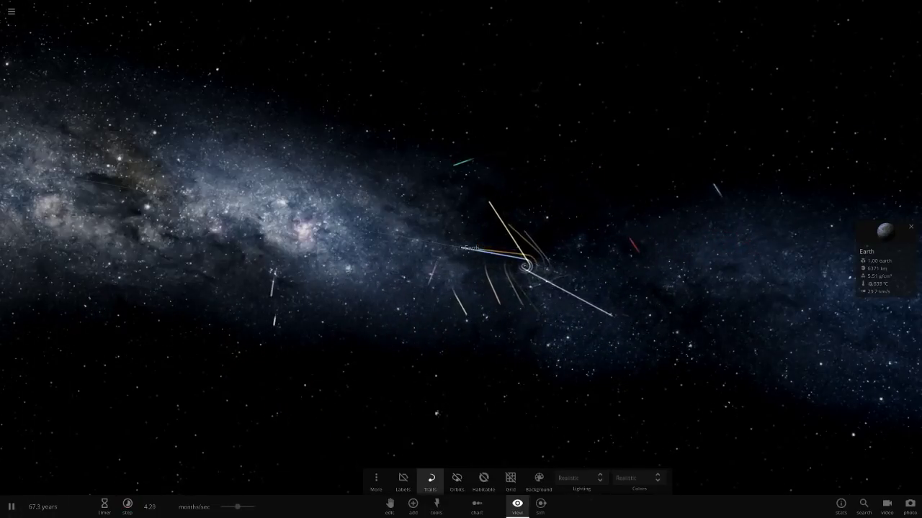
Step: Display the orbit lines around Earth for comparison and return to trails
click(456, 482)
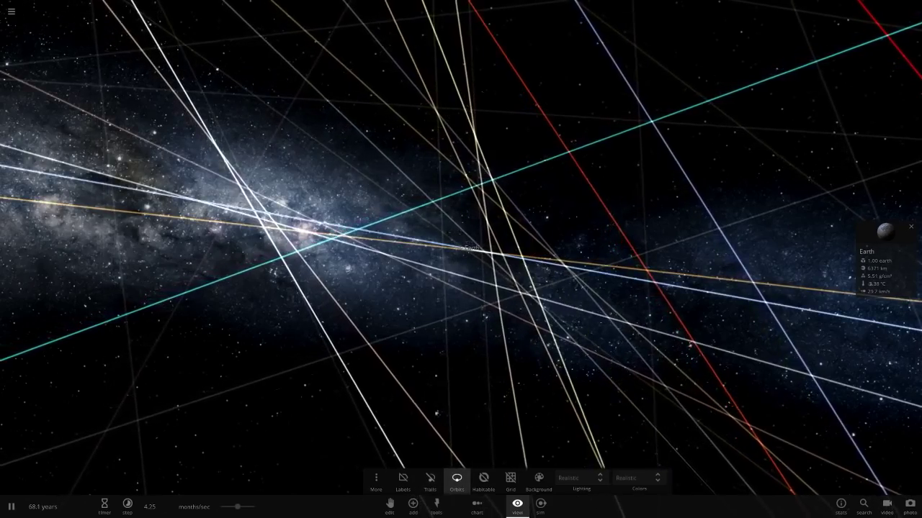
drag(461, 273, 259, 303)
click(430, 482)
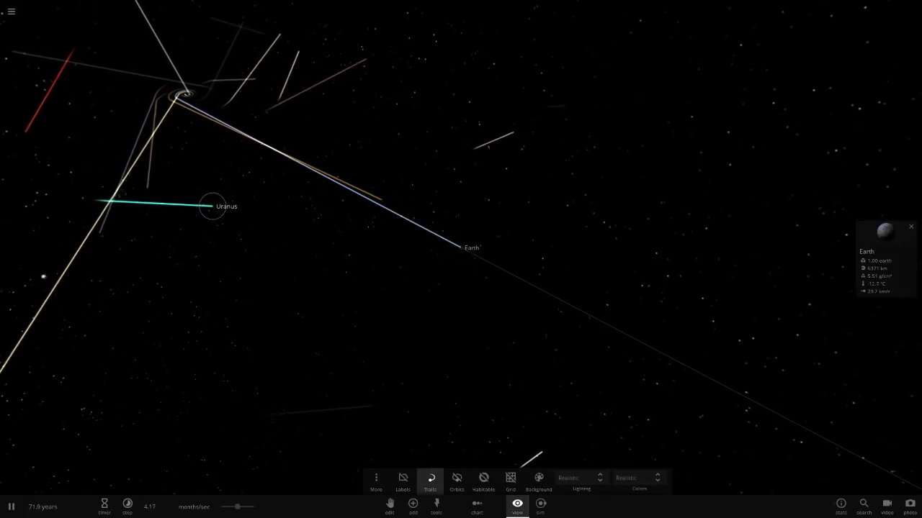
Step: Select Duststorm Mars among the escaping planets and raise the simulation speed to about 57 years/sec
click(209, 202)
click(461, 248)
click(371, 193)
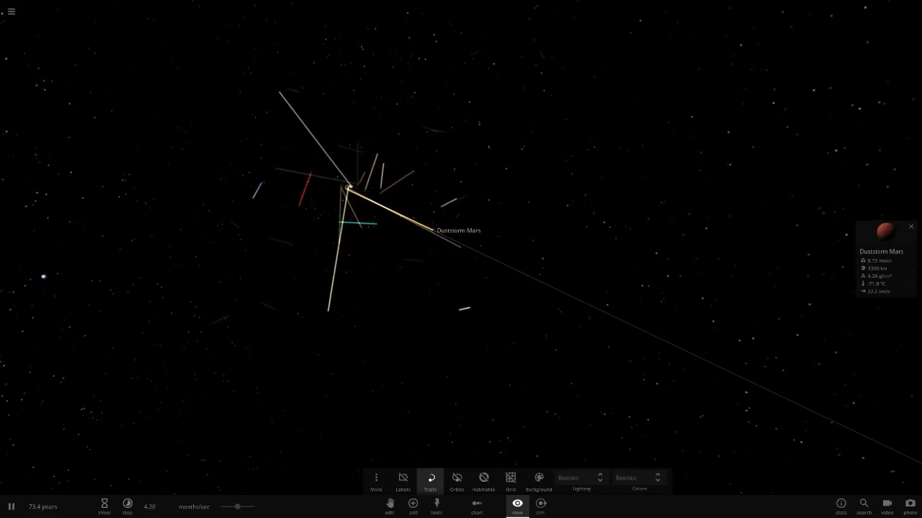
drag(238, 507, 253, 507)
key(space)
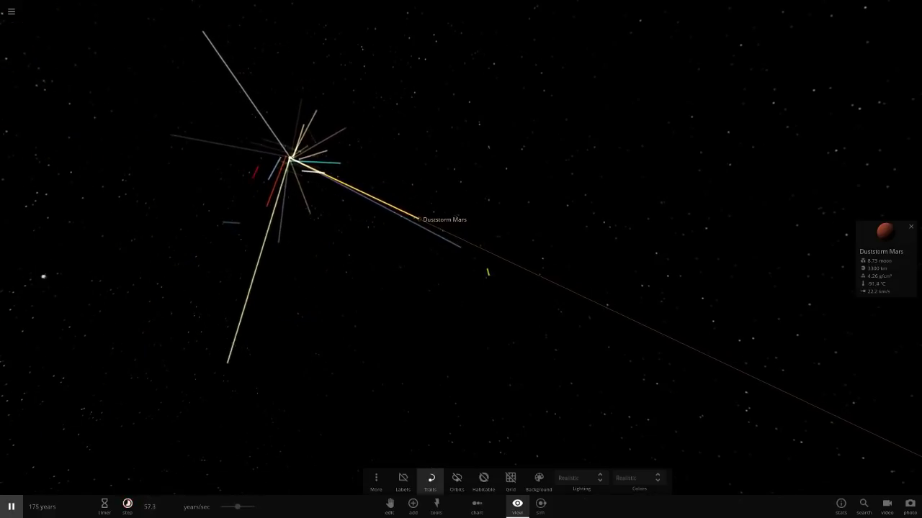
Step: Focus the camera on the Sun while the simulation runs and open its properties
double_click(286, 156)
key(space)
scroll(461, 248, up, 8)
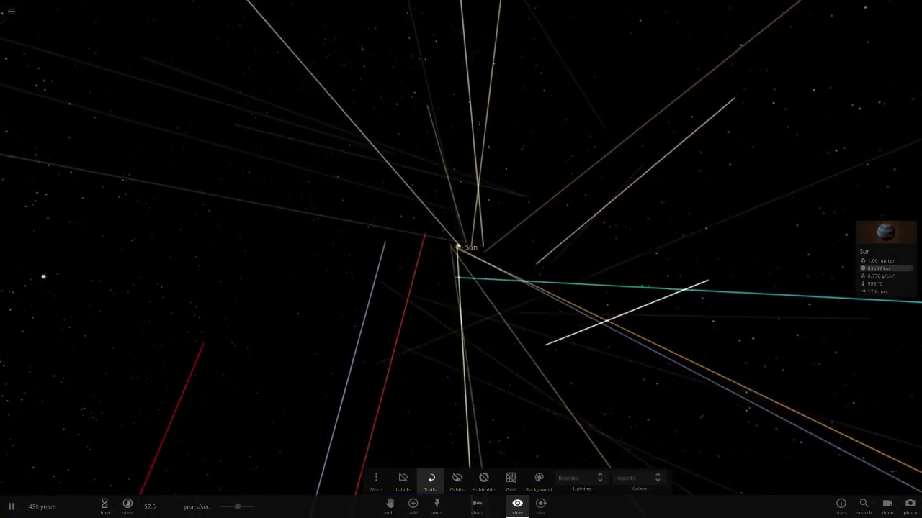
click(885, 268)
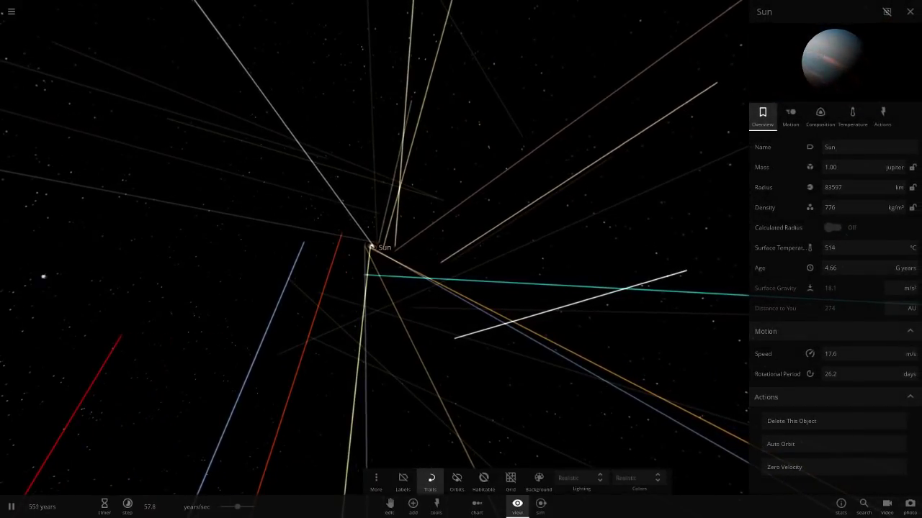
Step: Examine the trails spreading away from the Sun and inspect The Goblin (TG387)
scroll(374, 248, down, 10)
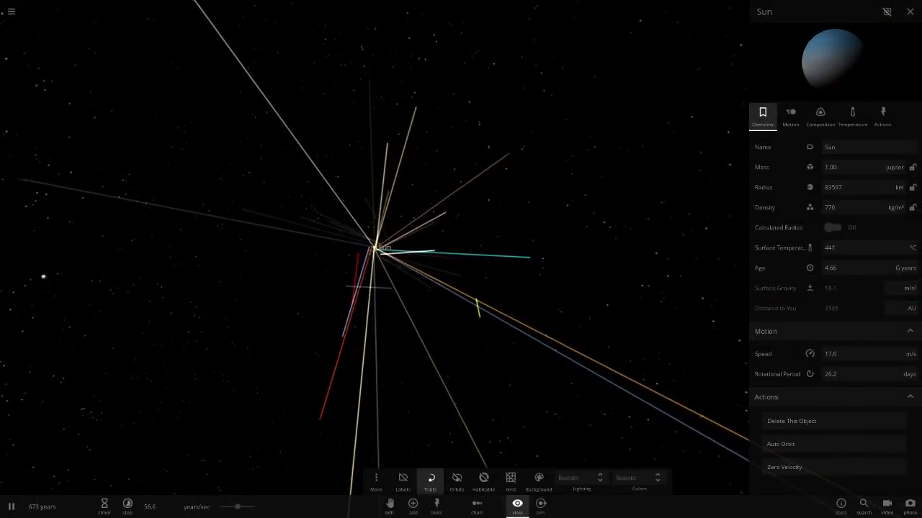
right_drag(374, 248, 548, 230)
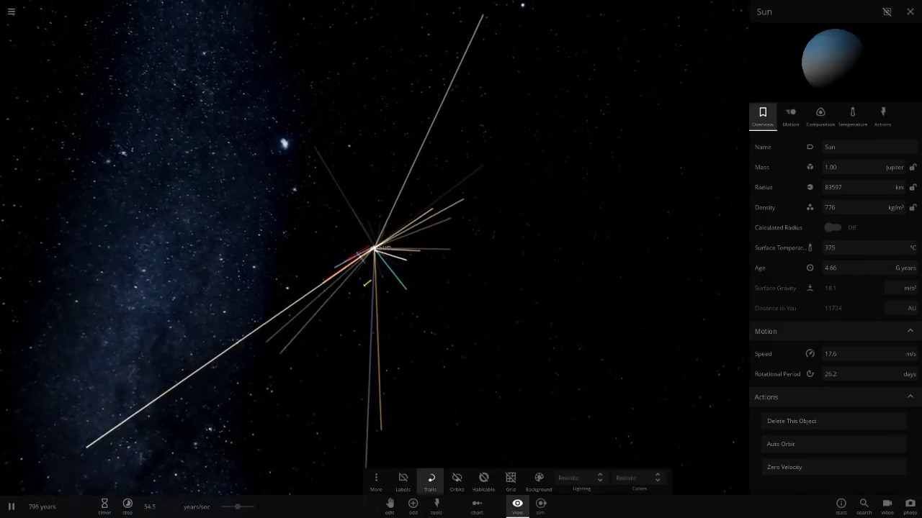
click(370, 280)
scroll(375, 248, up, 10)
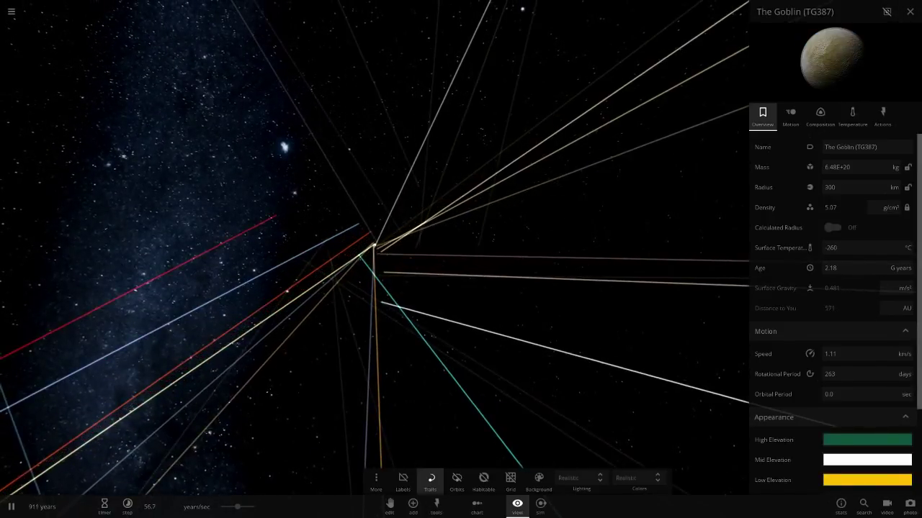
right_drag(370, 280, 533, 166)
scroll(374, 248, up, 5)
scroll(375, 248, down, 3)
scroll(374, 249, up, 10)
Step: Open the saved simulation A Solar System from My Sims
key(ctrl+o)
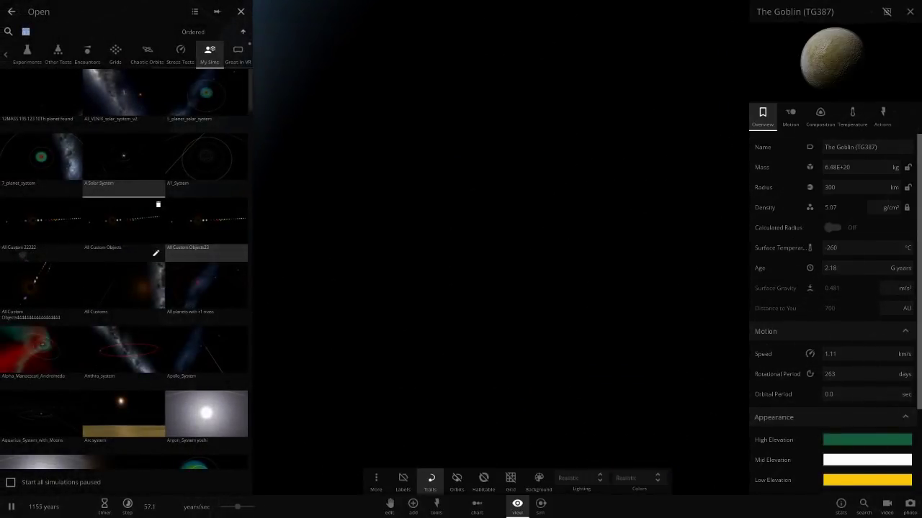
click(155, 147)
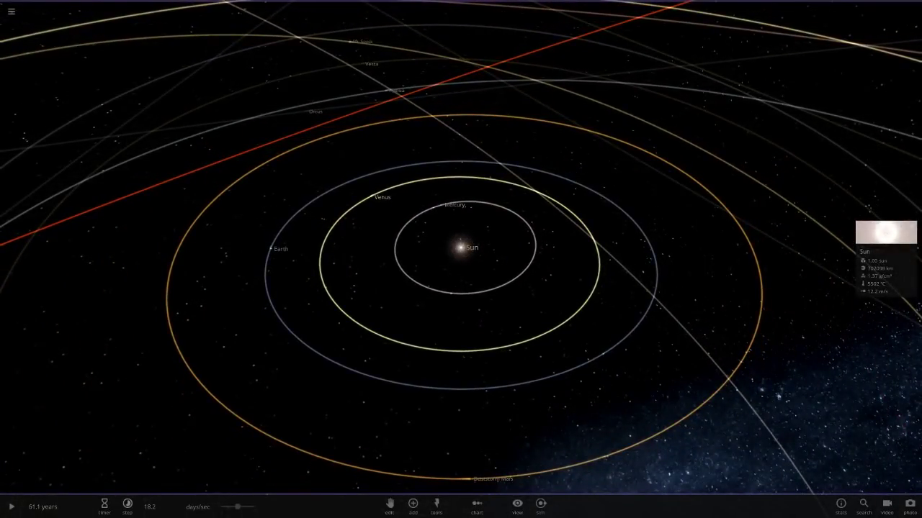
Step: Open the Sun's properties, switch its mass unit to jupiter and set the mass to 1
click(886, 248)
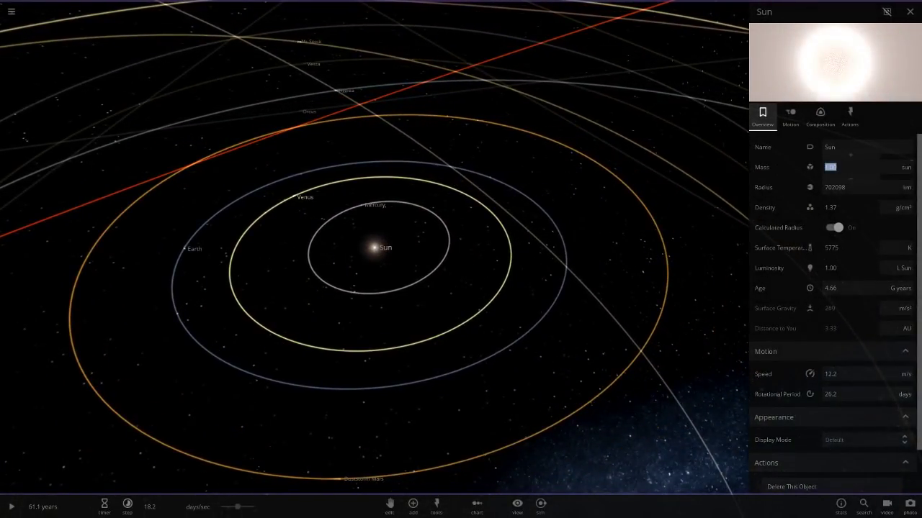
click(896, 167)
click(901, 182)
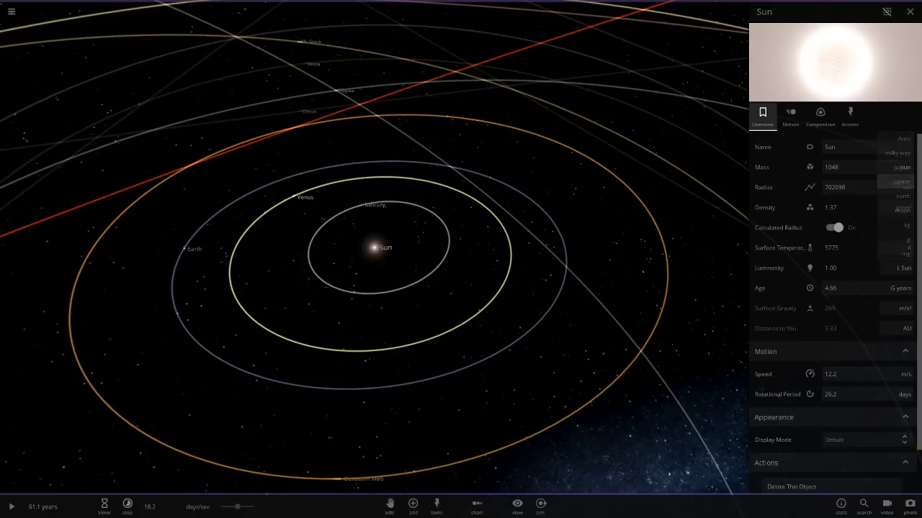
text(1)
key(Return)
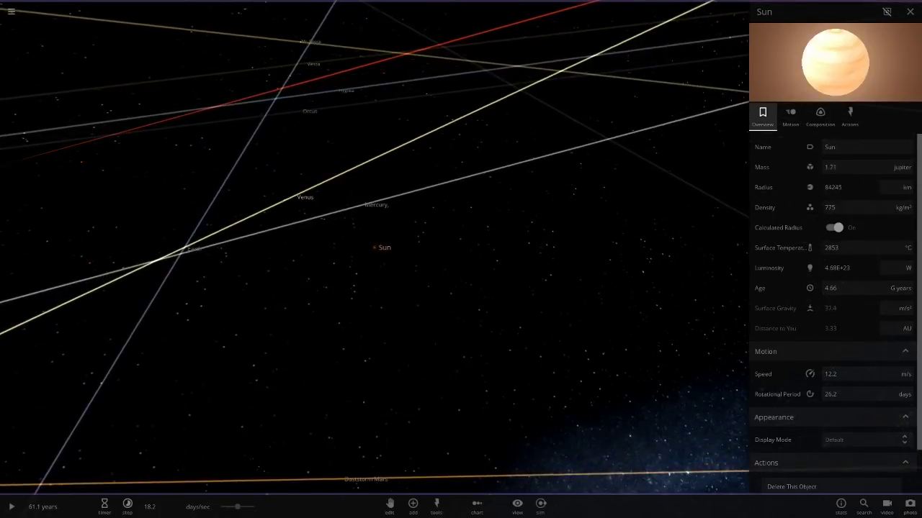
click(437, 506)
click(356, 480)
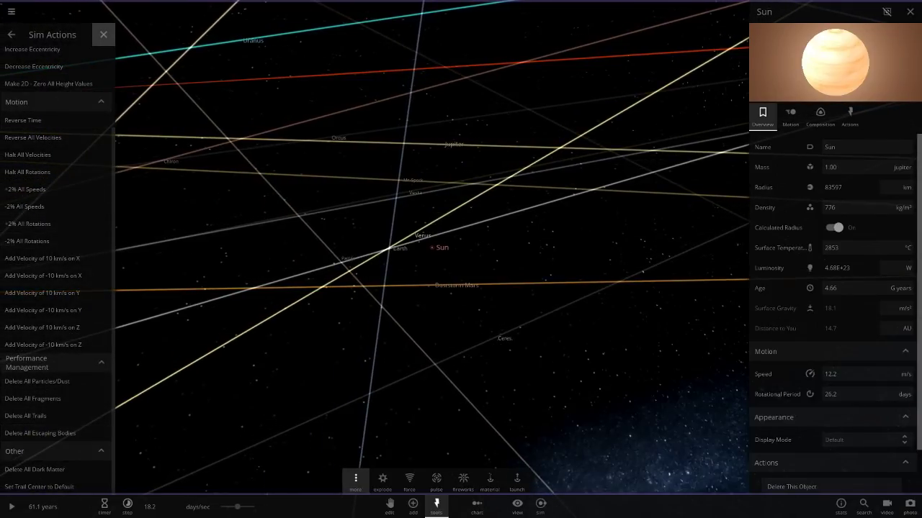
click(104, 34)
Step: Close the Sun's properties and apply the Auto Orbit simulation action to the whole system
click(910, 11)
scroll(461, 248, down, 5)
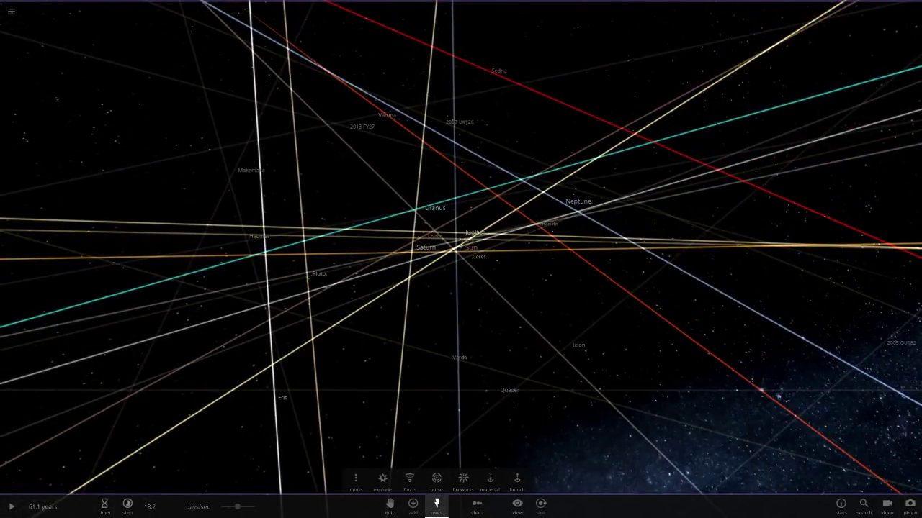
mouse_move(437, 504)
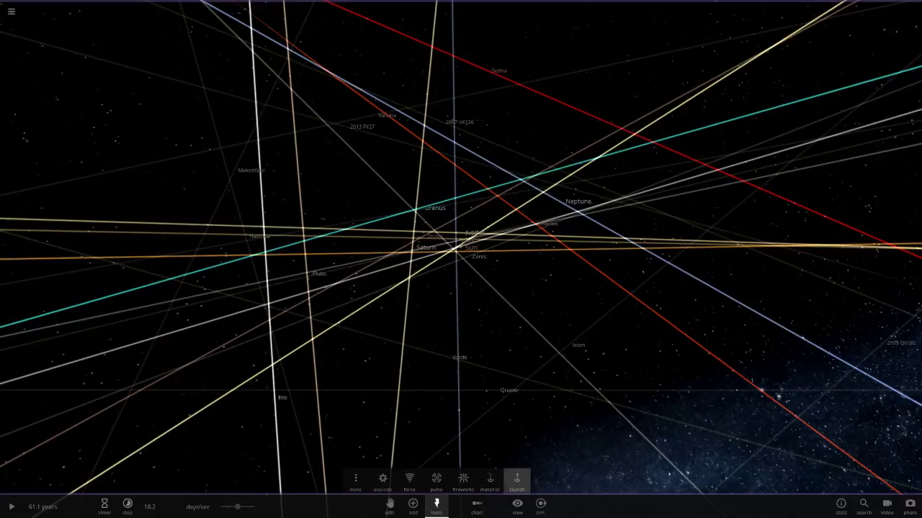
click(355, 481)
scroll(50, 288, down, 5)
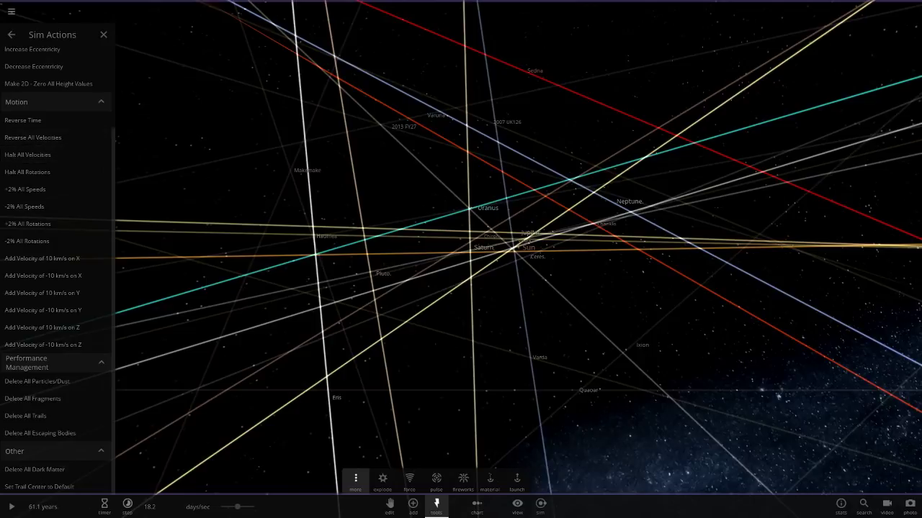
scroll(58, 271, up, 3)
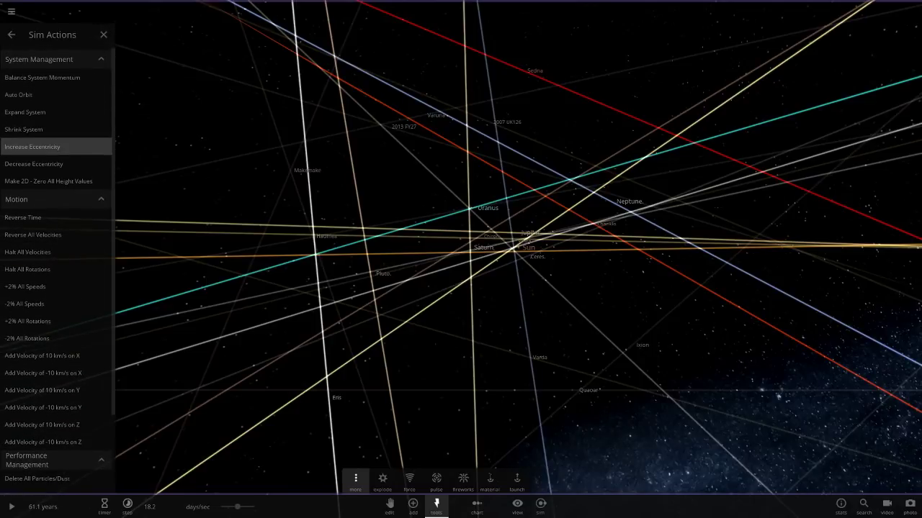
click(18, 96)
scroll(518, 247, down, 5)
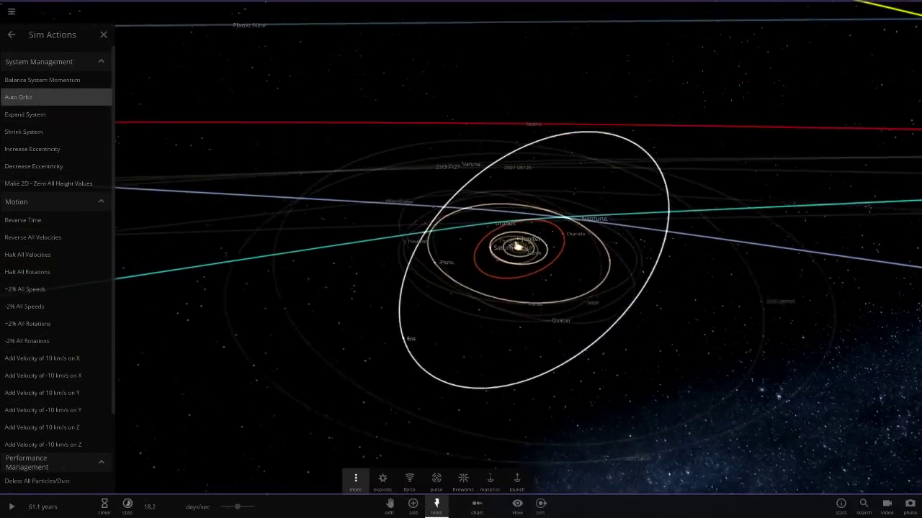
scroll(69, 237, down, 3)
scroll(69, 259, up, 1)
scroll(29, 262, up, 3)
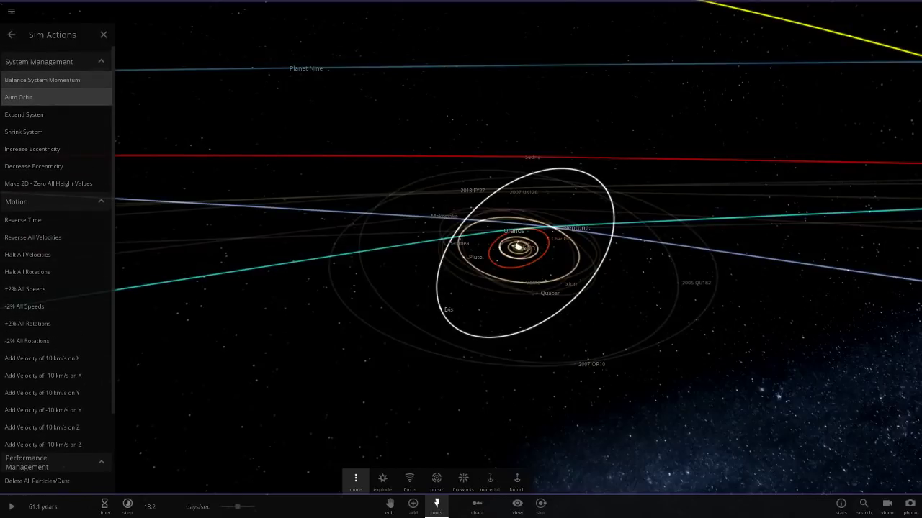
click(103, 34)
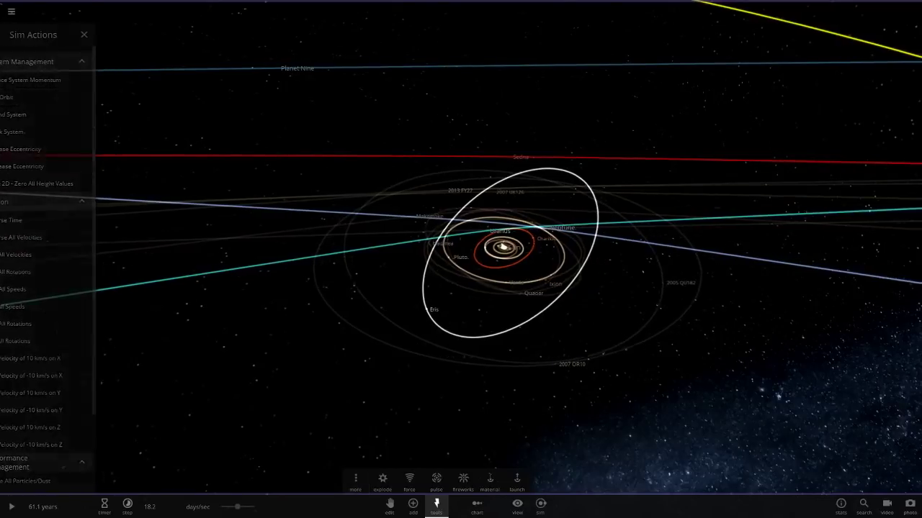
Step: Run the simulation and examine the planets' orbits around the Sun, focusing on Chiron
scroll(461, 247, down, 8)
right_drag(461, 247, 281, 338)
scroll(461, 247, up, 10)
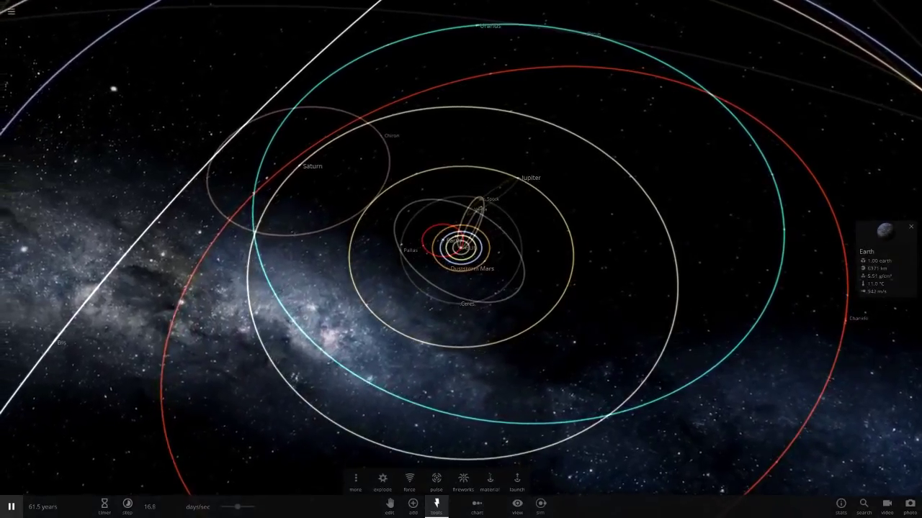
double_click(389, 135)
scroll(388, 135, down, 5)
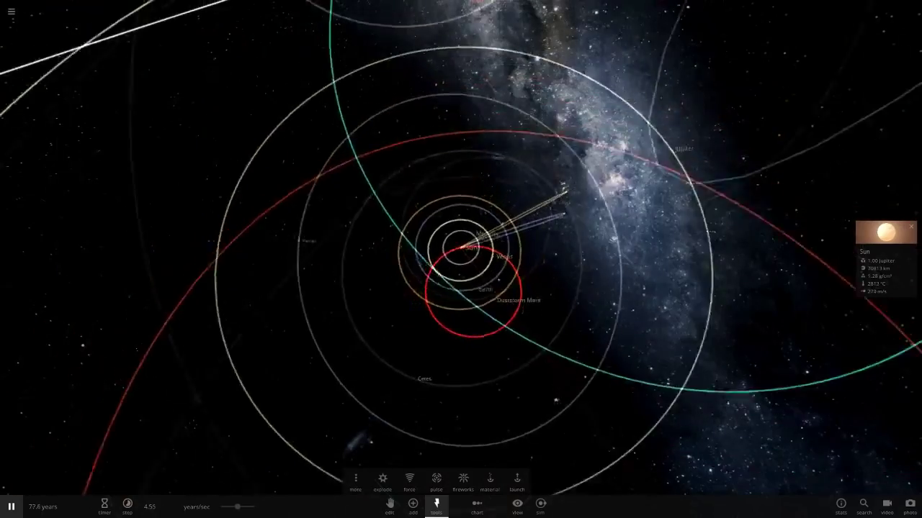
scroll(461, 247, down, 10)
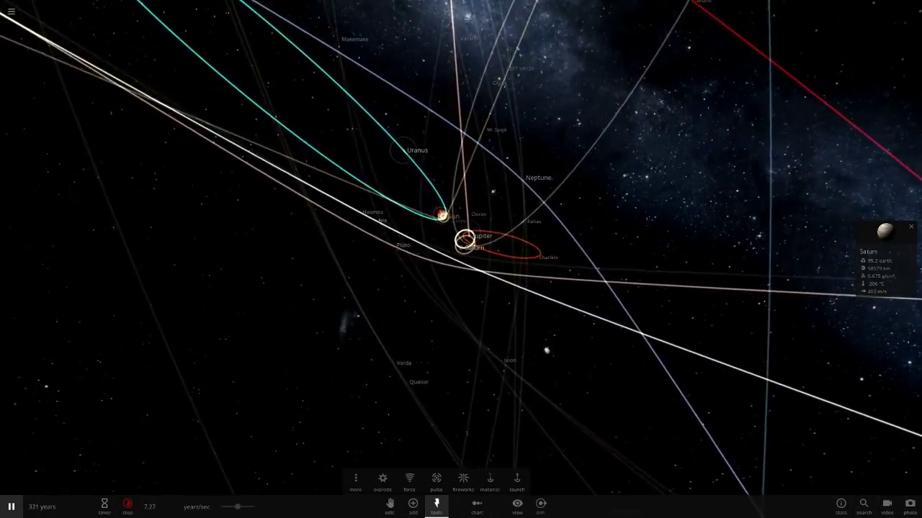
Step: Inspect Uranus's path, focus on the inner system and raise the simulation speed to about 2193 years/sec, pausing and resuming once
right_drag(461, 247, 465, 360)
scroll(461, 246, up, 5)
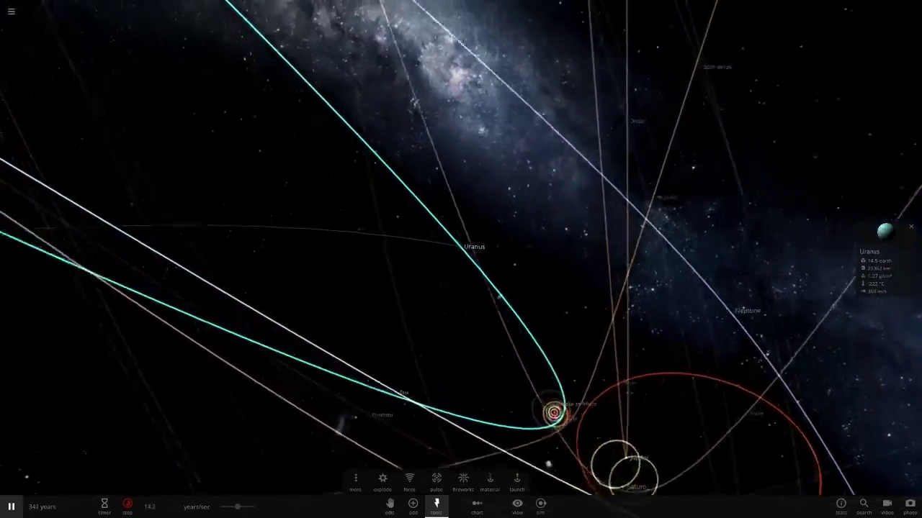
scroll(461, 247, down, 2)
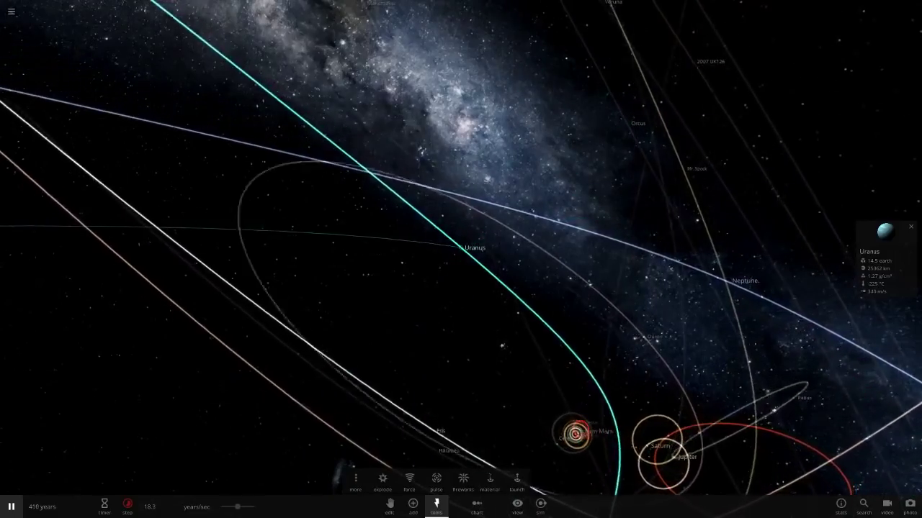
double_click(578, 436)
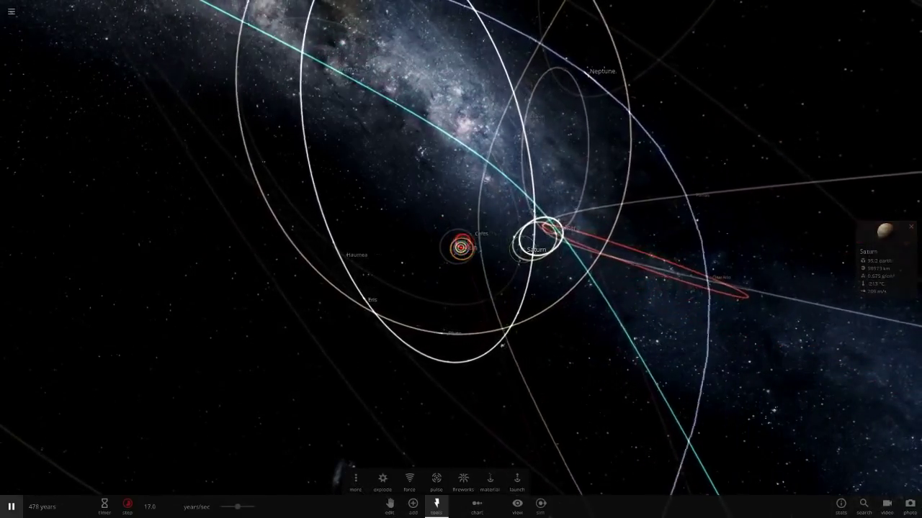
drag(238, 507, 253, 507)
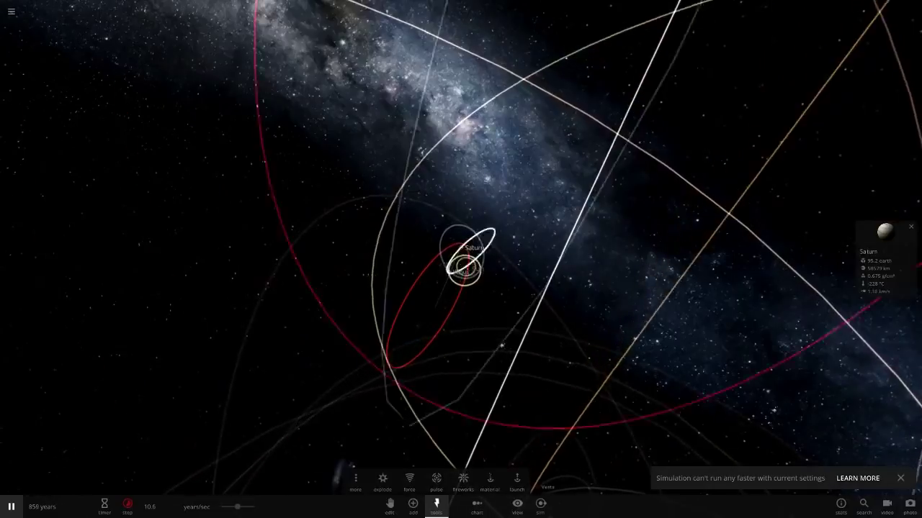
key(space)
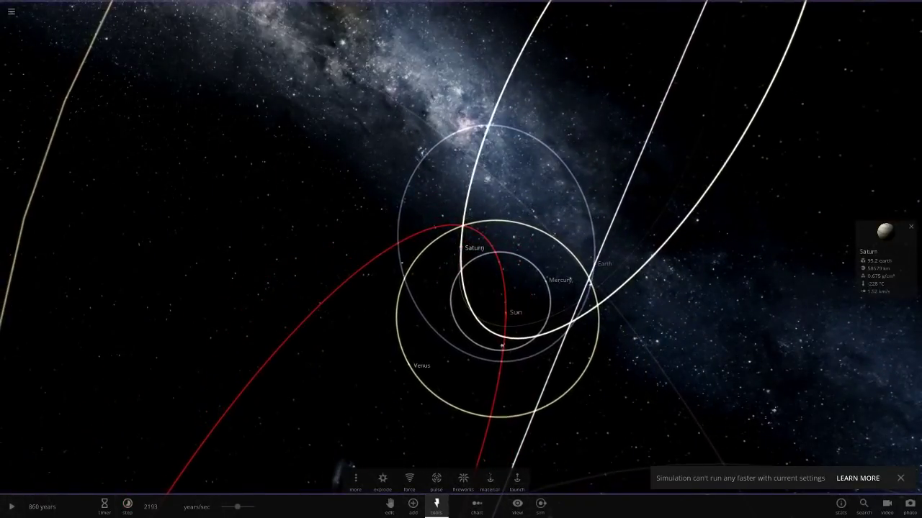
key(space)
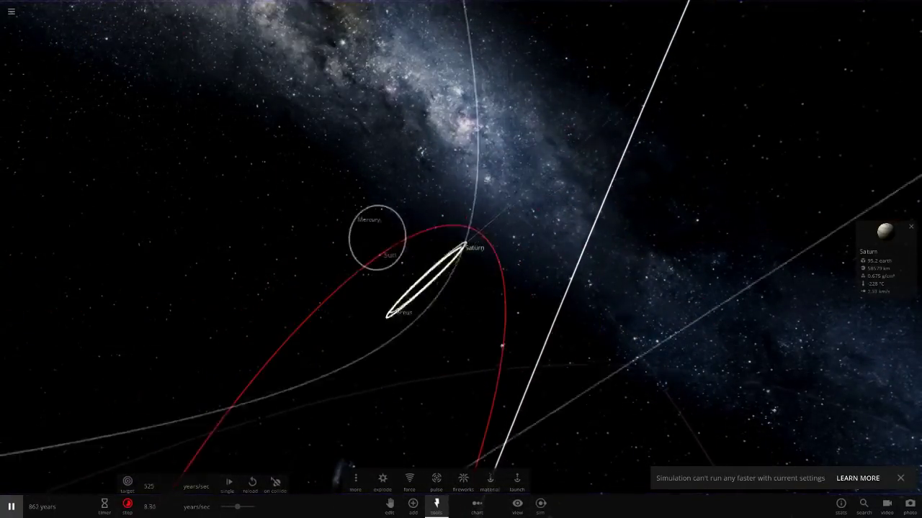
Step: Raise the simulation speed to about 117818 years/sec and examine the orbits around Saturn, Jupiter and the Sun
scroll(461, 248, down, 12)
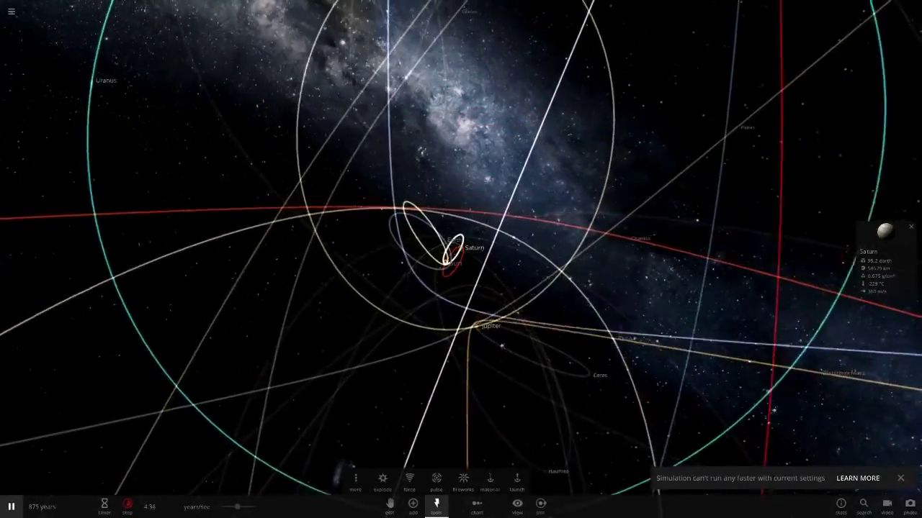
scroll(461, 259, down, 5)
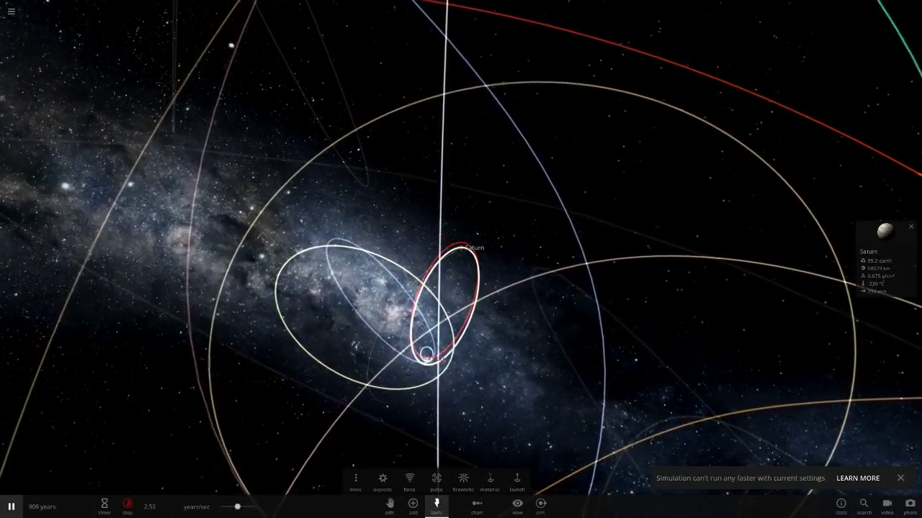
drag(238, 506, 253, 507)
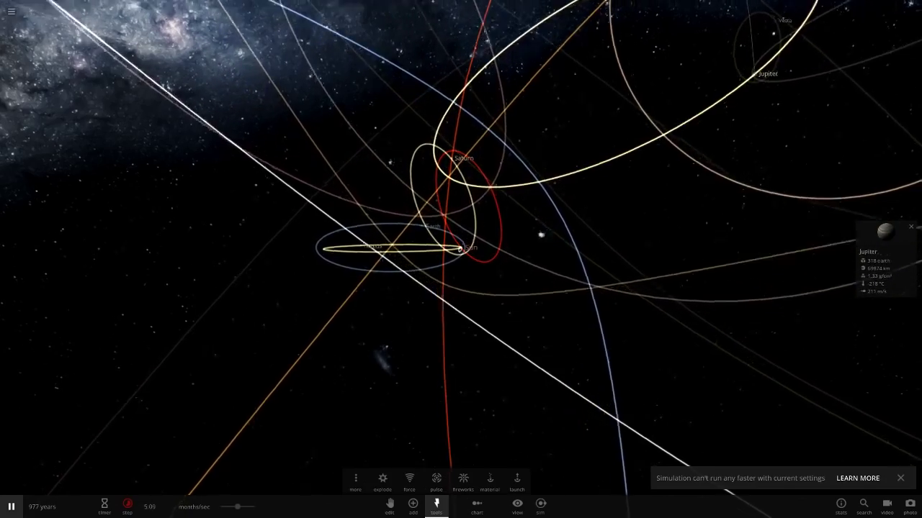
right_drag(461, 288, 612, 288)
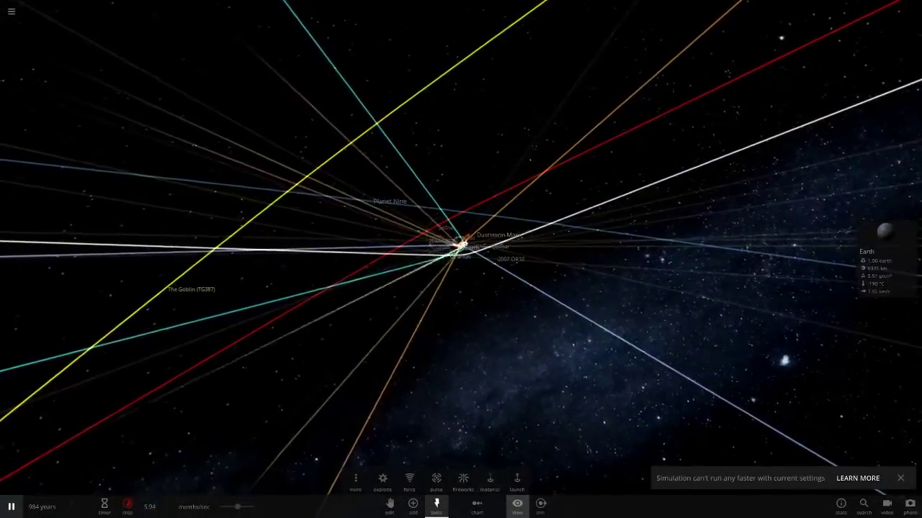
Step: Turn off the orbit lines in the view settings and leave the trails switched on
click(517, 506)
click(456, 481)
click(430, 481)
click(430, 481)
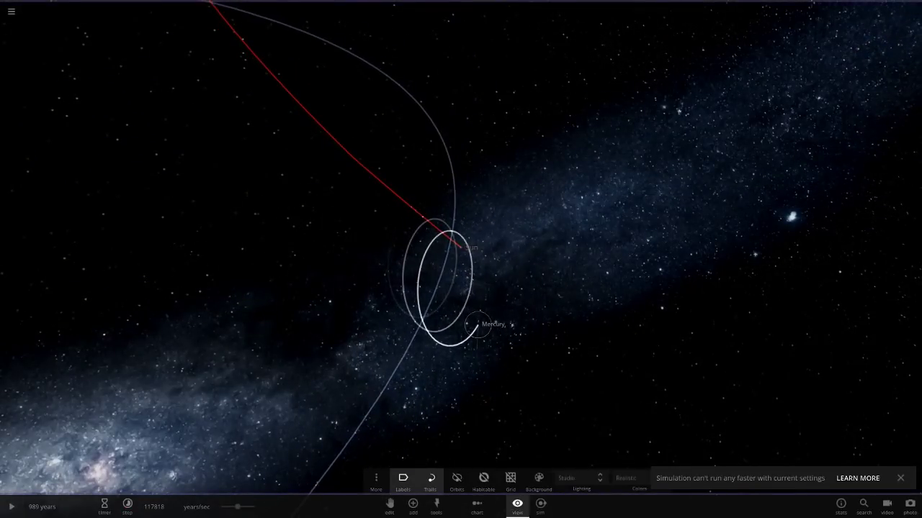
Step: Open Mercury's properties, focus on Duststorm Mars and examine its trail away from the Sun
click(885, 250)
scroll(373, 249, down, 10)
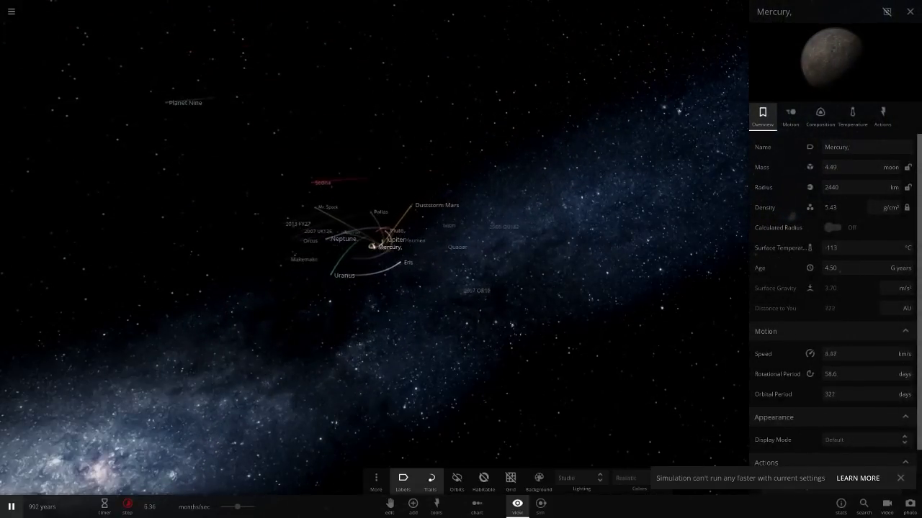
double_click(406, 210)
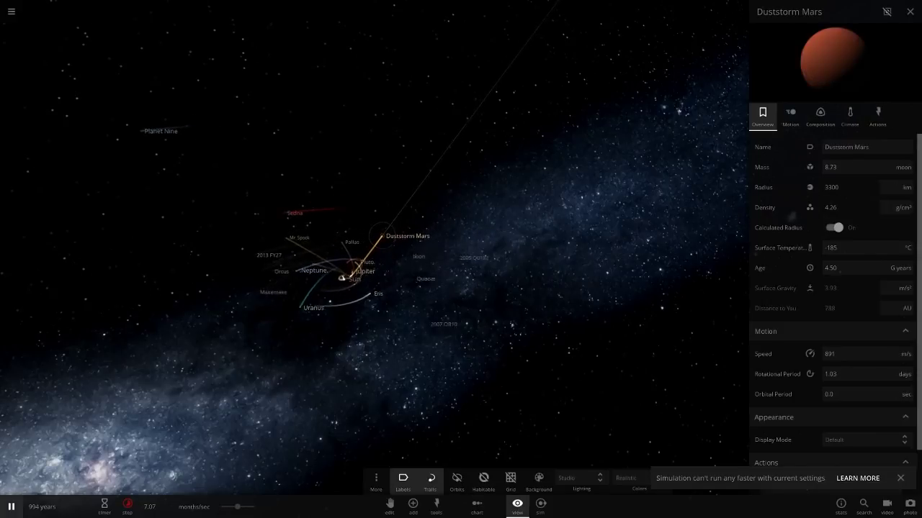
right_drag(407, 210, 399, 180)
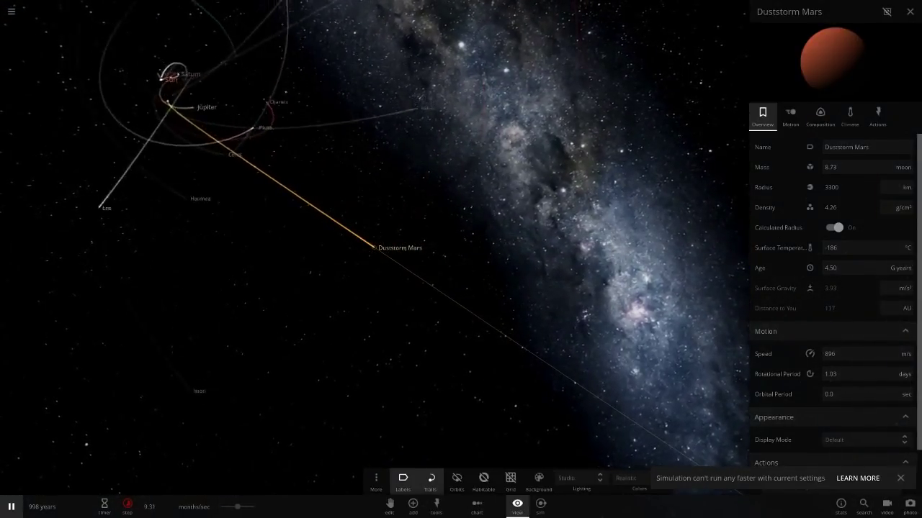
Step: Focus on Pluto and examine its orbital elements and its trail among the neighbouring bodies
double_click(285, 157)
scroll(285, 157, up, 5)
scroll(285, 157, down, 2)
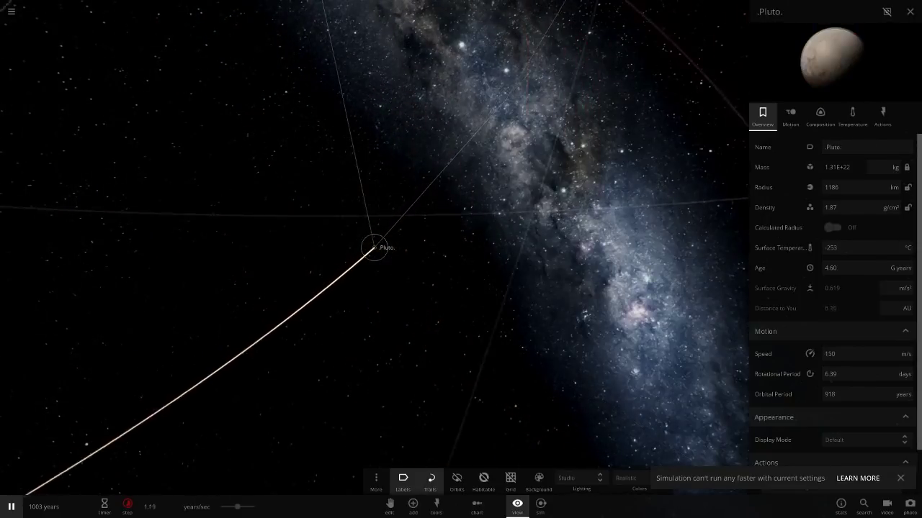
click(791, 115)
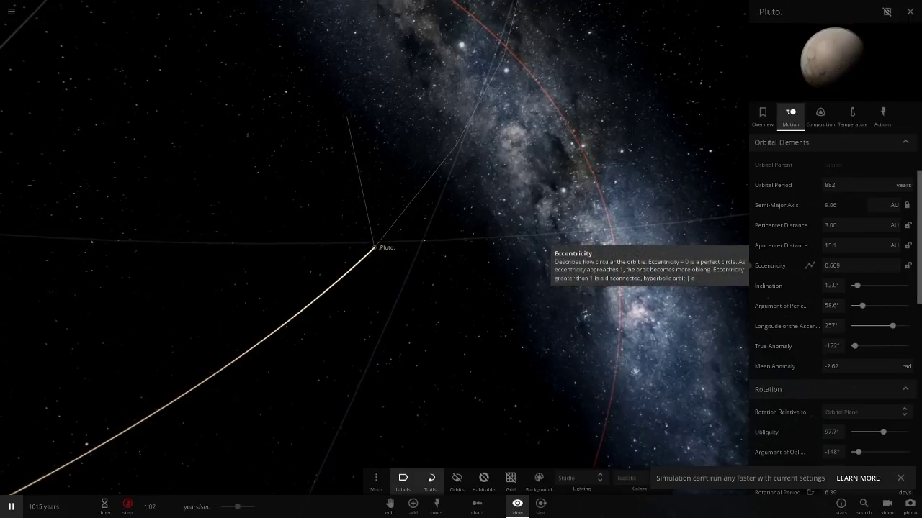
scroll(374, 248, down, 10)
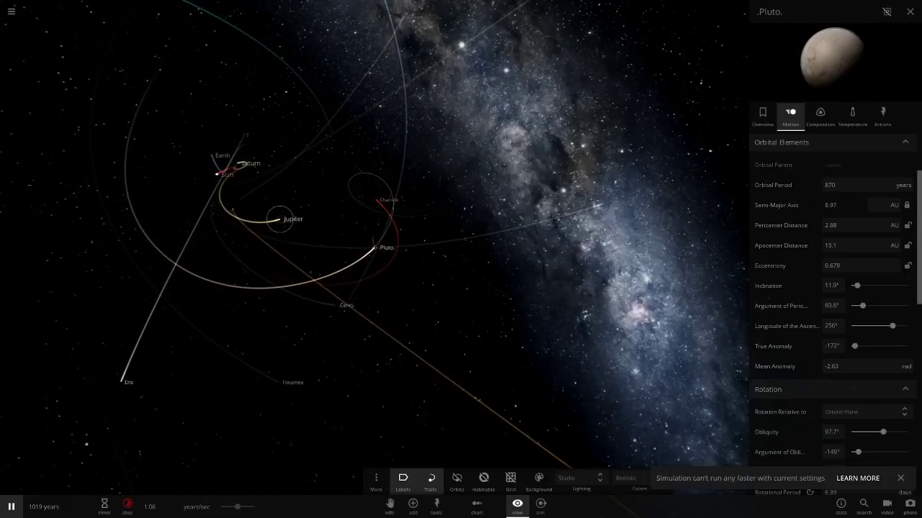
Step: Check Jupiter's orbital elements, focus closely on the Sun and review its overview properties
click(279, 219)
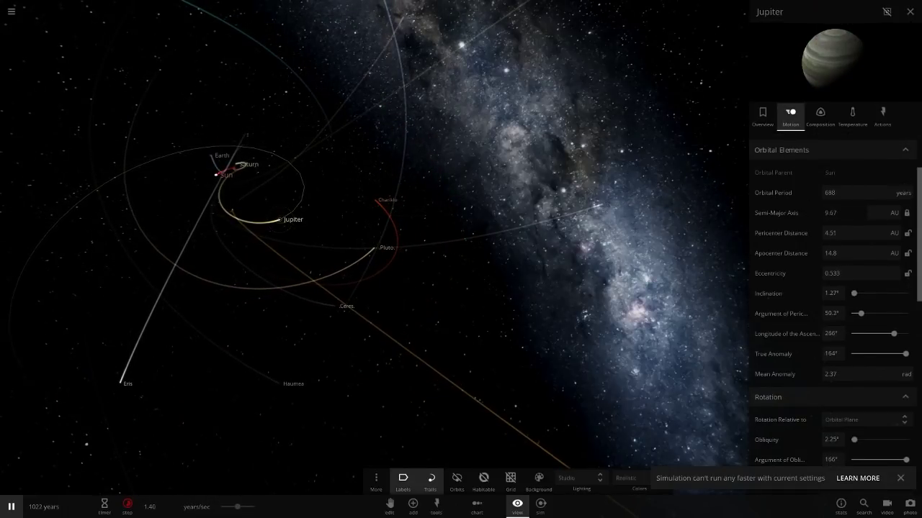
double_click(216, 175)
scroll(216, 175, up, 10)
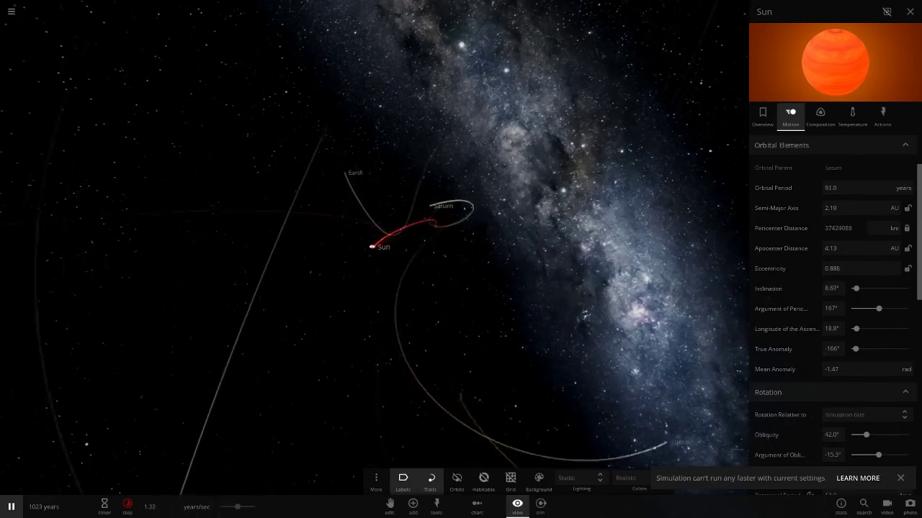
click(762, 116)
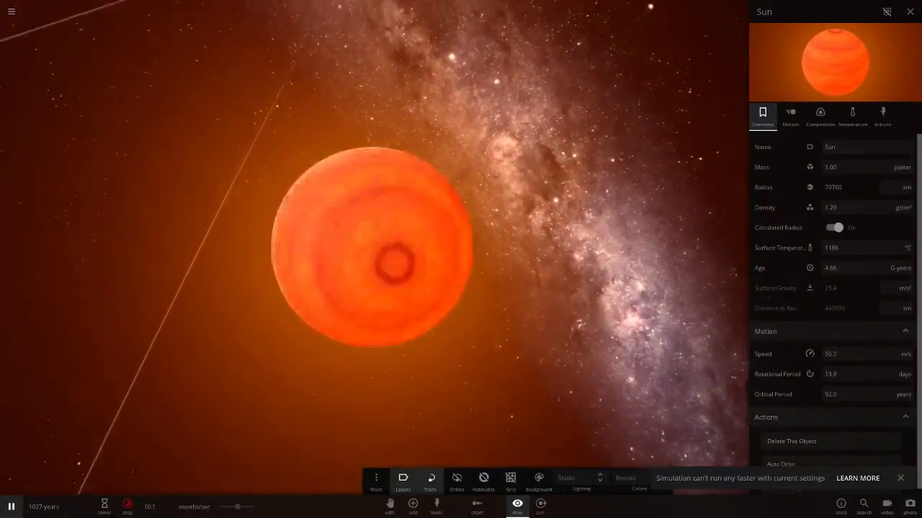
scroll(375, 248, down, 10)
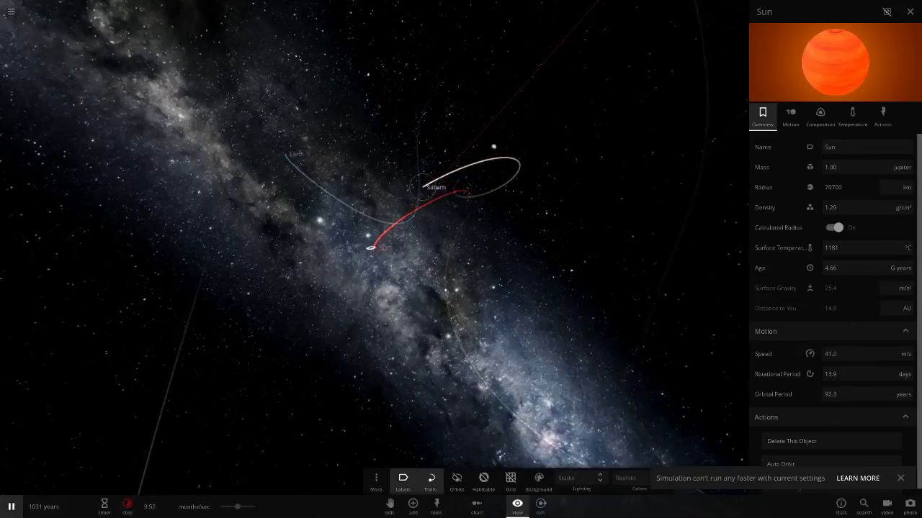
Step: Check the overview properties of Saturn and Earth and examine Earth's trail around the Sun
click(423, 187)
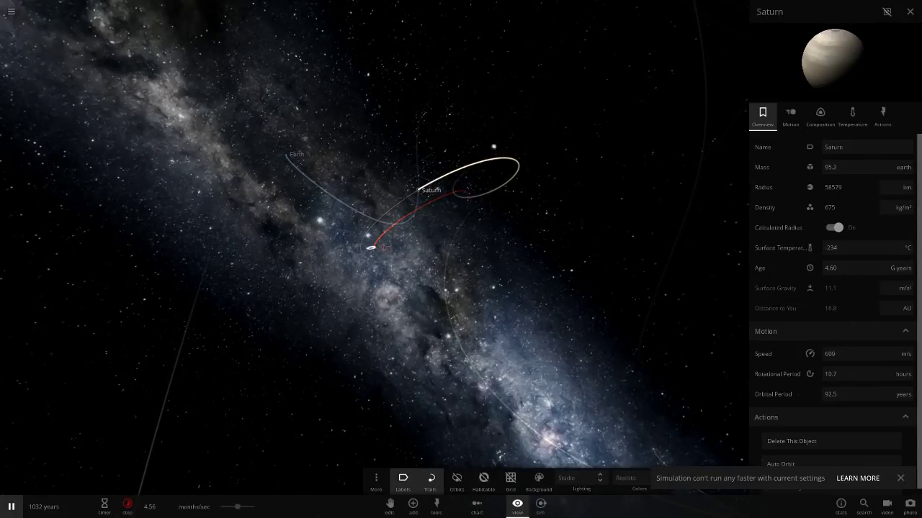
click(286, 156)
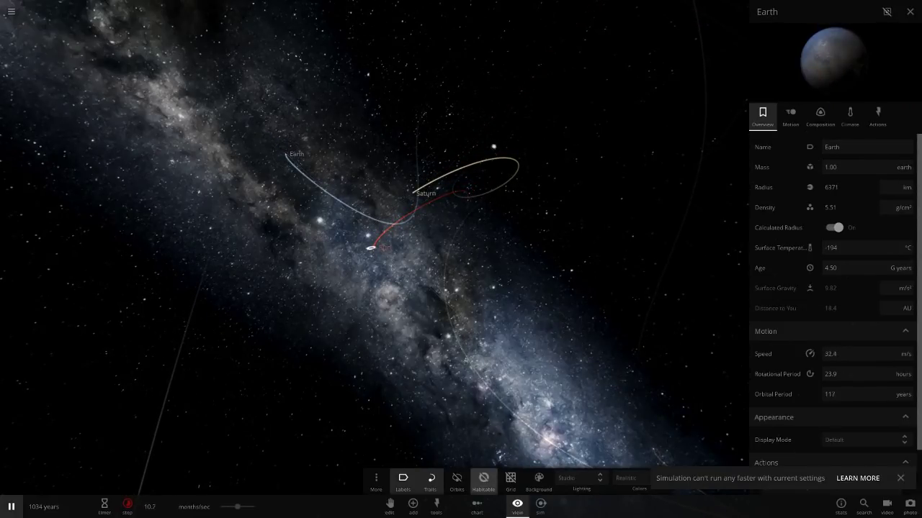
right_drag(302, 188, 468, 256)
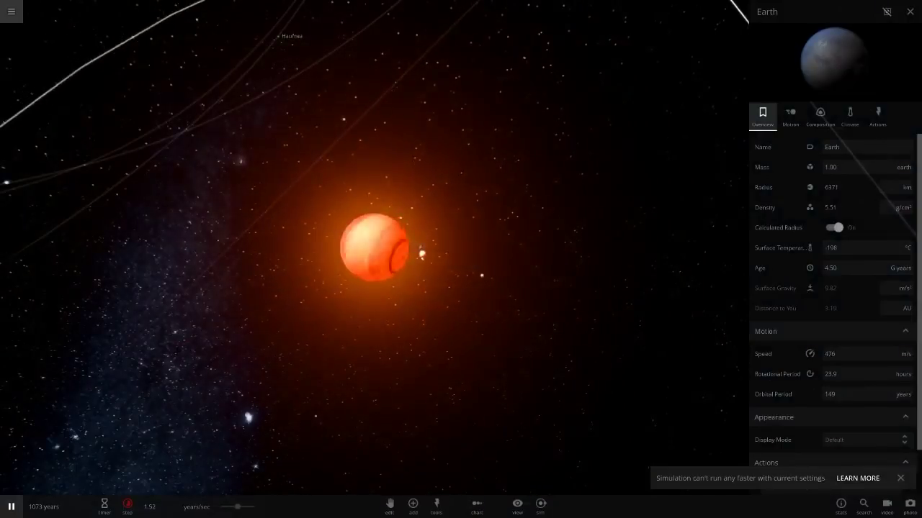
Step: Open the saved simulation A Solar System and bring up the Sun's properties and the Sim Actions list
click(11, 12)
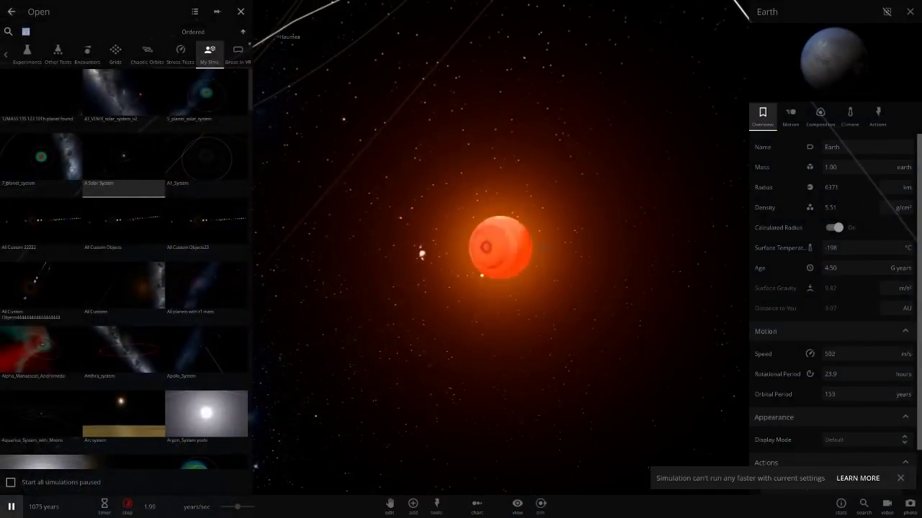
click(124, 160)
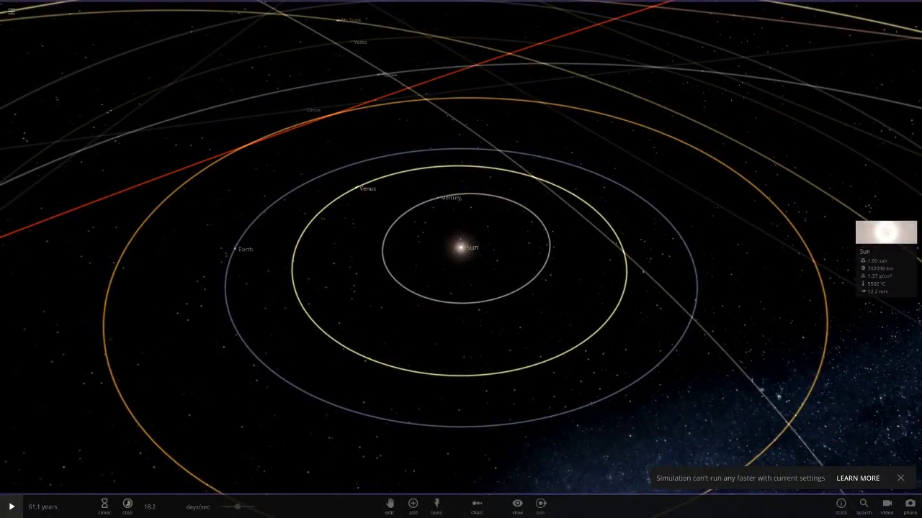
click(886, 252)
click(850, 116)
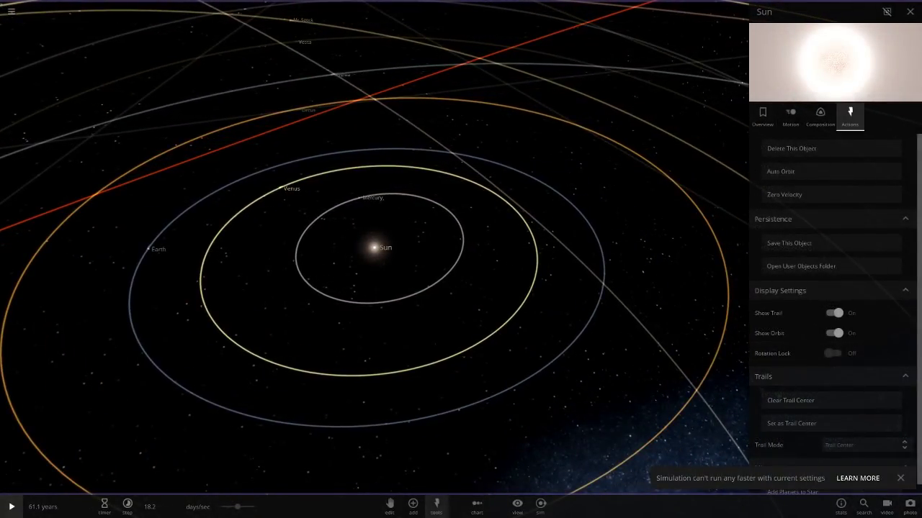
click(437, 507)
click(356, 481)
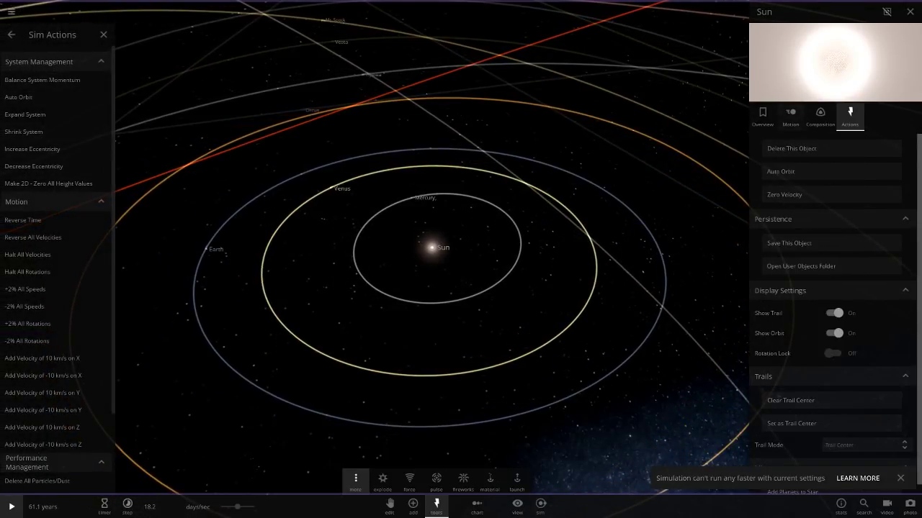
Step: Set the Sun's mass to 1 jupiter
click(763, 115)
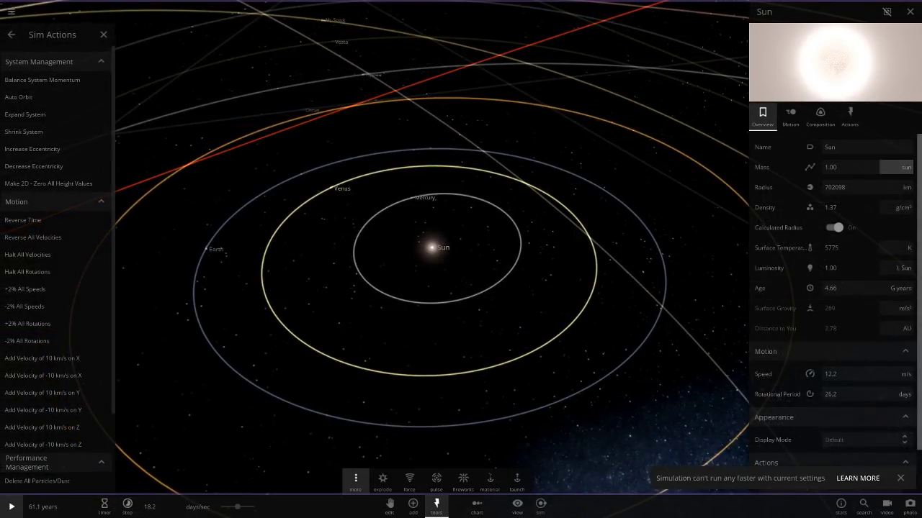
click(899, 167)
click(901, 181)
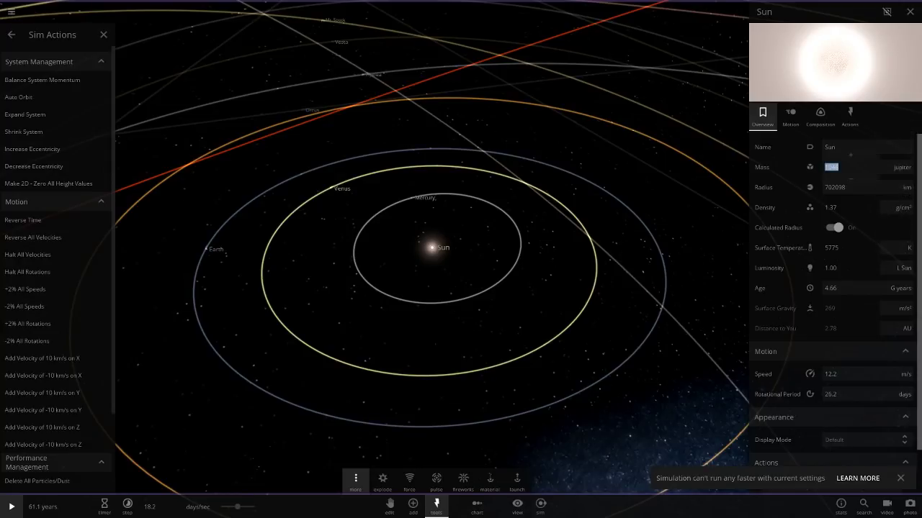
text(1)
key(Return)
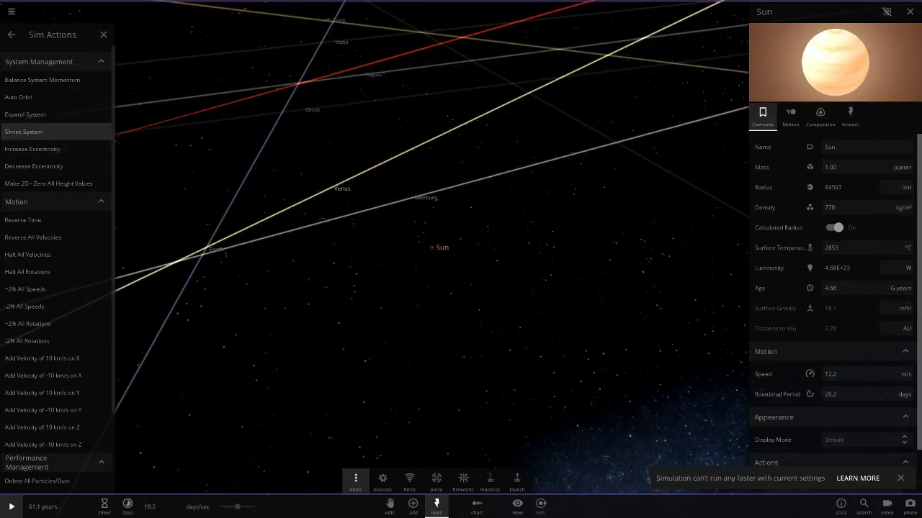
Step: Halt all velocities in the system, and close the Sim Actions list and the Sun's properties
scroll(57, 236, down, 5)
scroll(58, 236, up, 5)
scroll(56, 306, down, 3)
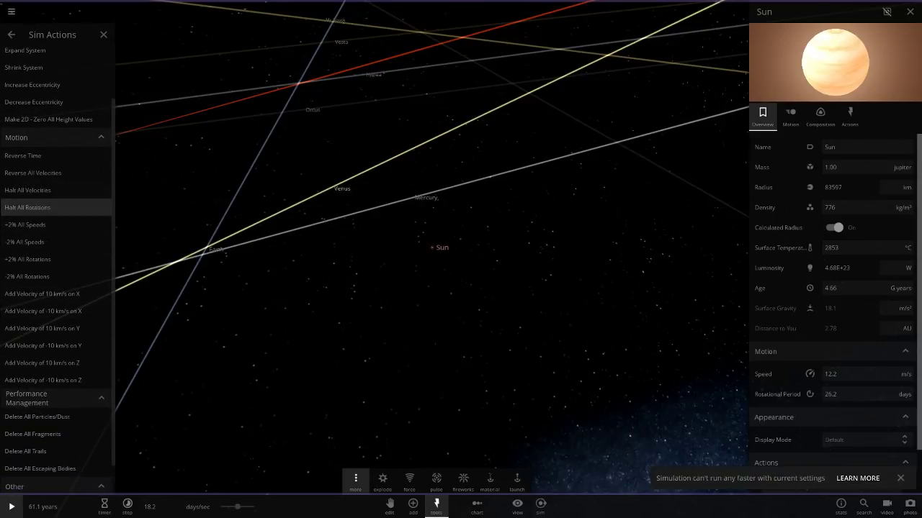
click(27, 190)
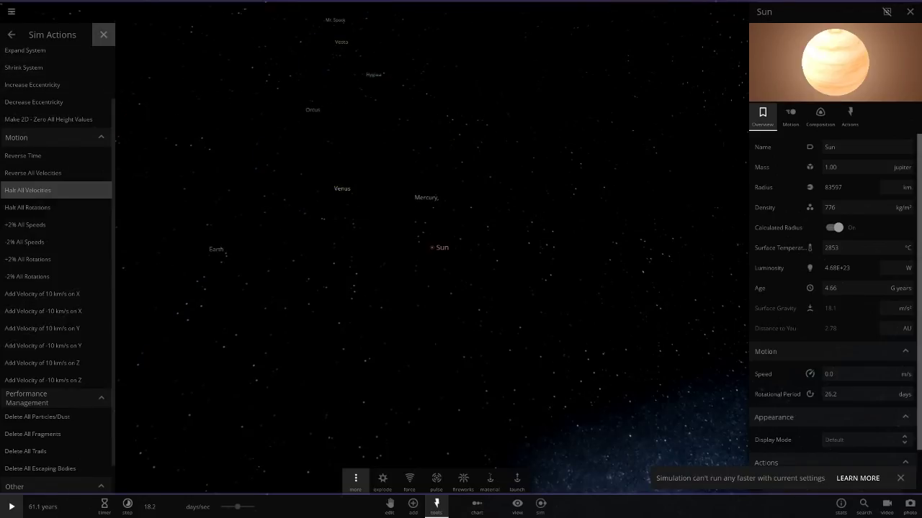
click(103, 35)
click(346, 309)
Step: Show trails instead of orbit lines and start running the simulation
click(517, 507)
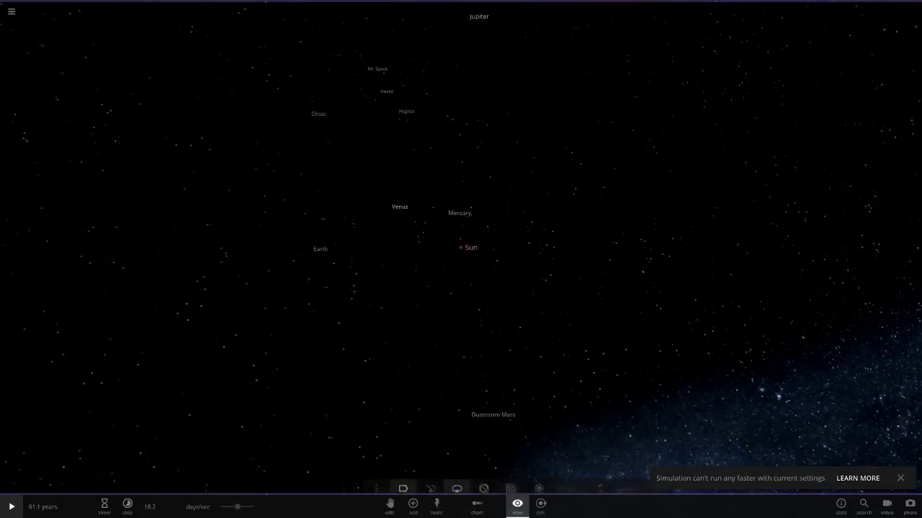
click(430, 481)
scroll(461, 259, down, 4)
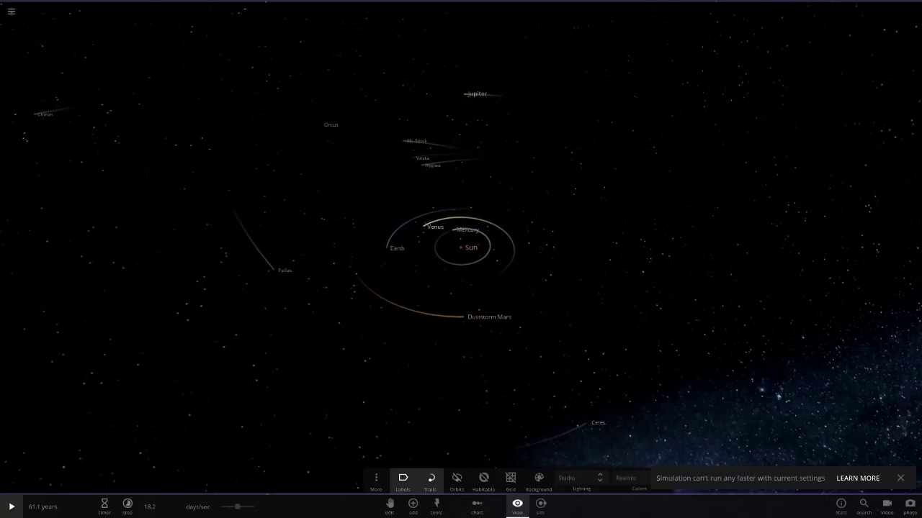
key(space)
scroll(461, 259, up, 4)
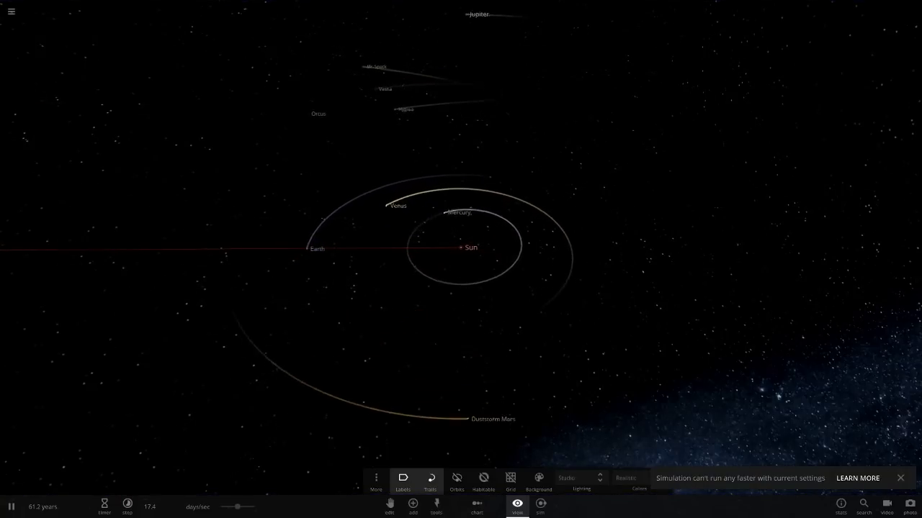
Step: Select Mercury and watch its fall towards the Sun alongside Venus and the other planets
click(442, 208)
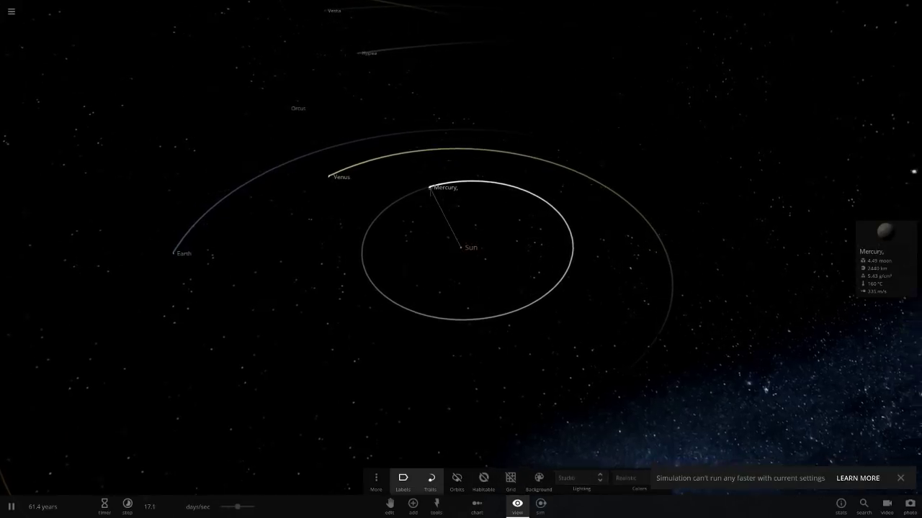
right_drag(460, 259, 605, 262)
scroll(461, 259, up, 2)
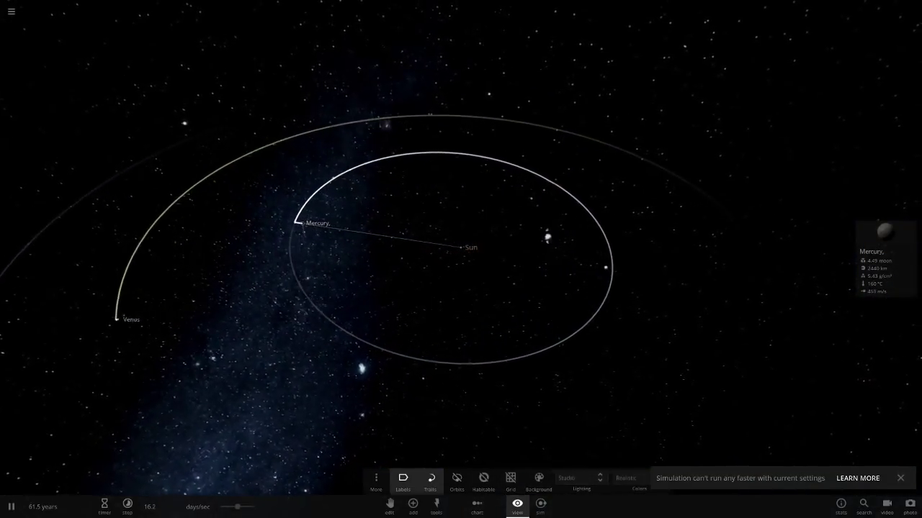
scroll(461, 259, down, 6)
right_drag(460, 259, 382, 278)
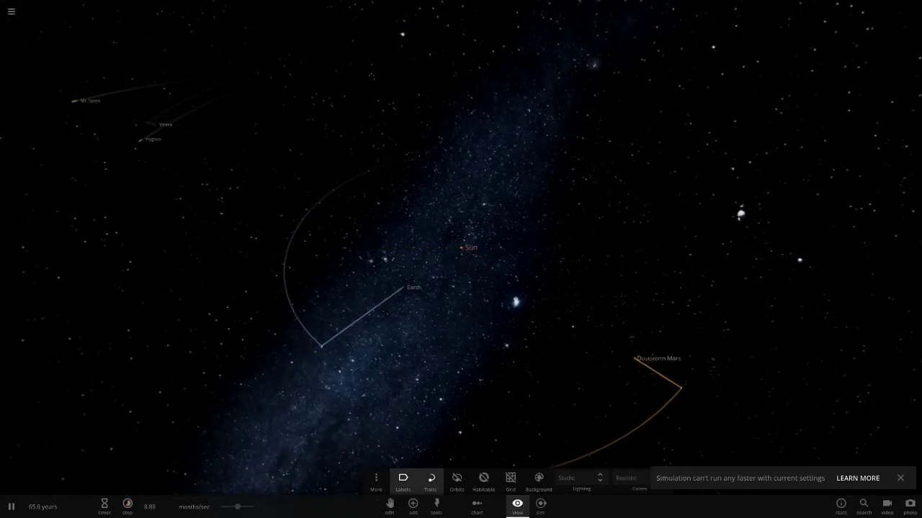
Step: Examine the Sun up close and from afar as Duststorm Mars and the other bodies fall inward
right_drag(360, 302, 583, 223)
scroll(461, 247, up, 15)
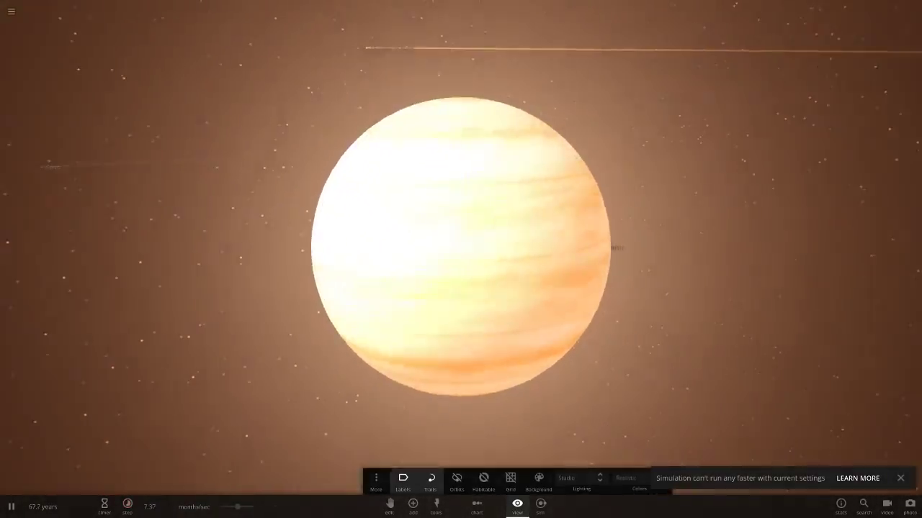
scroll(460, 248, down, 10)
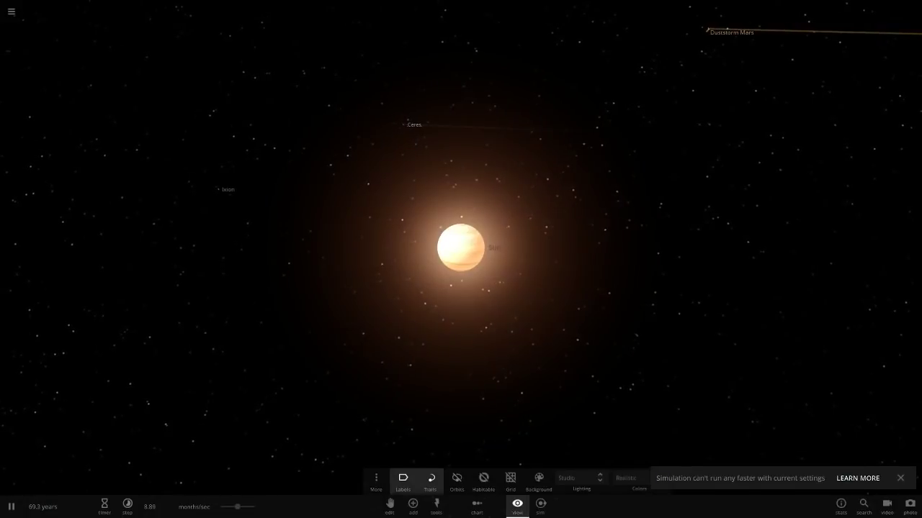
scroll(461, 248, down, 10)
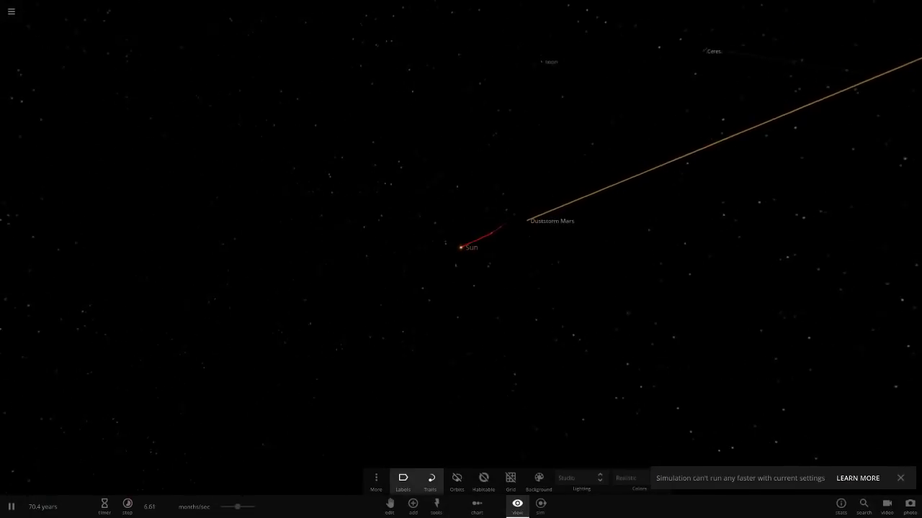
scroll(461, 248, up, 10)
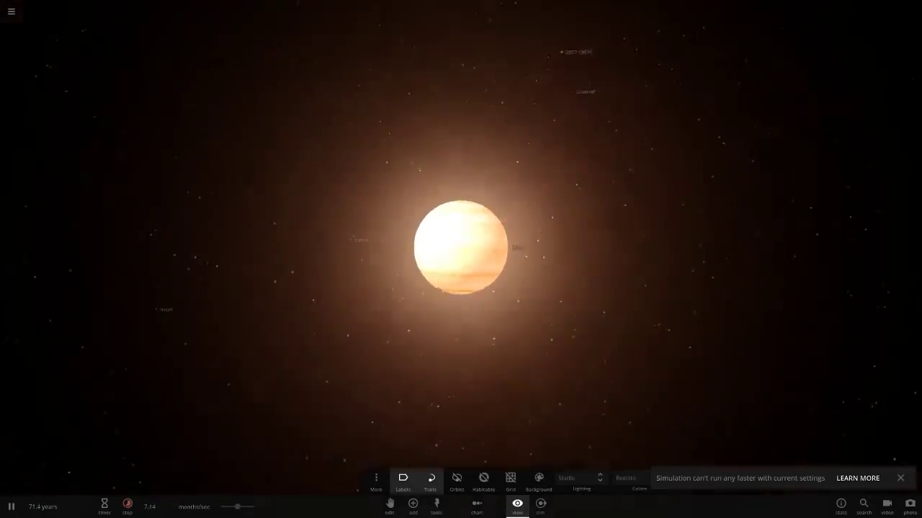
scroll(461, 248, down, 10)
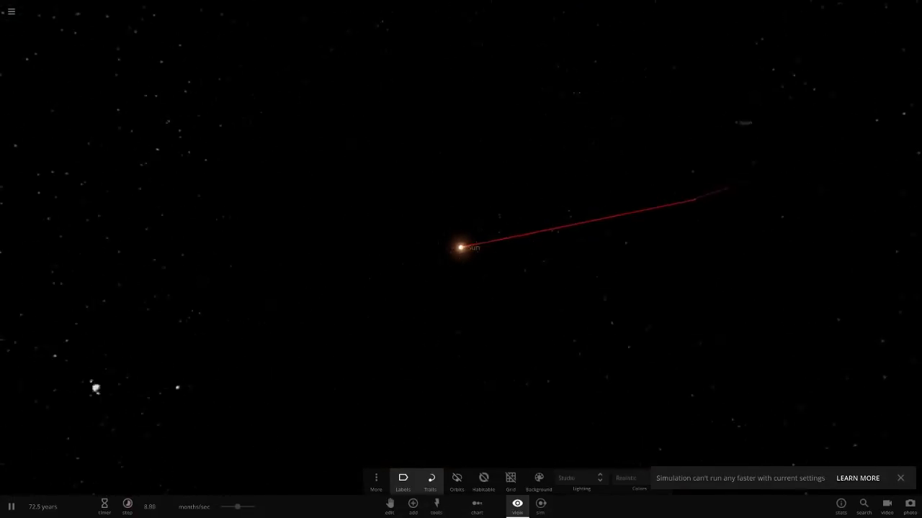
scroll(461, 248, down, 8)
right_drag(389, 360, 521, 171)
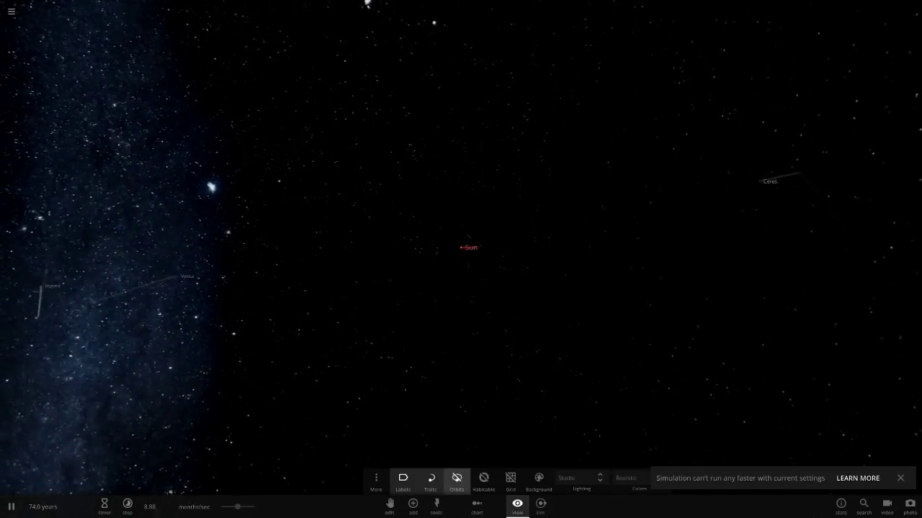
Step: Show the orbit lines in place of the trails to examine the bodies' orbits, and switch back to trails
click(456, 481)
click(430, 481)
scroll(460, 247, down, 5)
right_drag(432, 360, 504, 353)
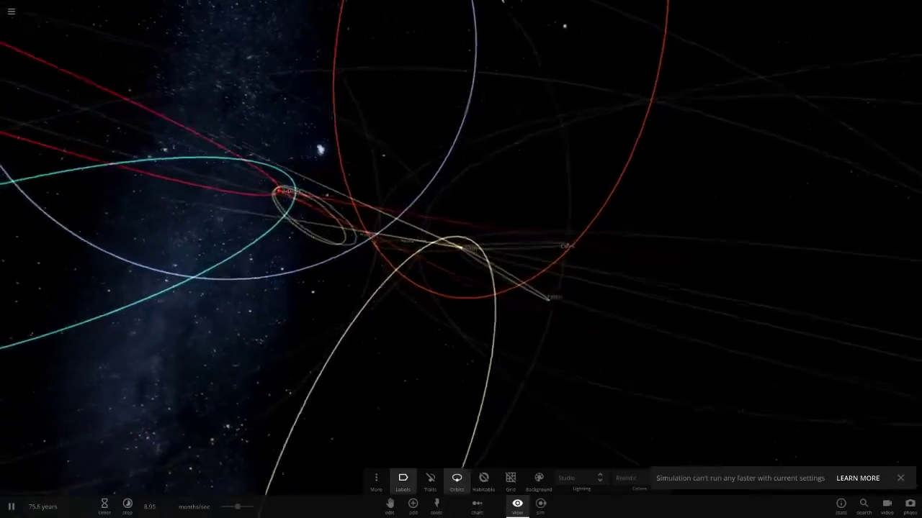
click(457, 478)
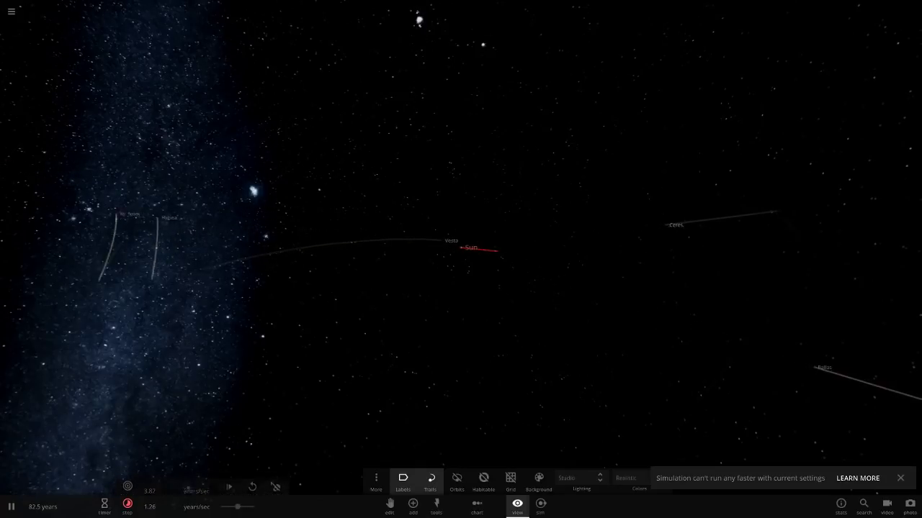
Step: Select Jupiter and follow its trail towards the Sun among the neighbouring asteroids
click(106, 213)
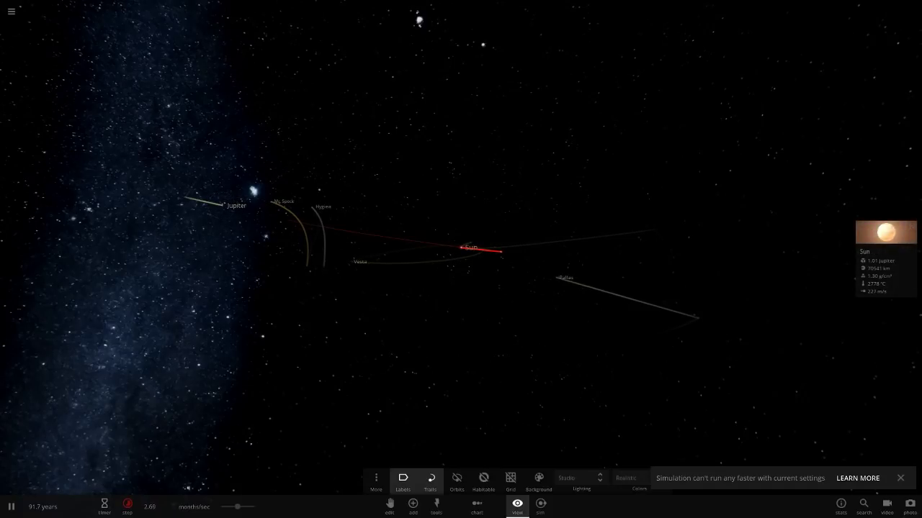
click(226, 206)
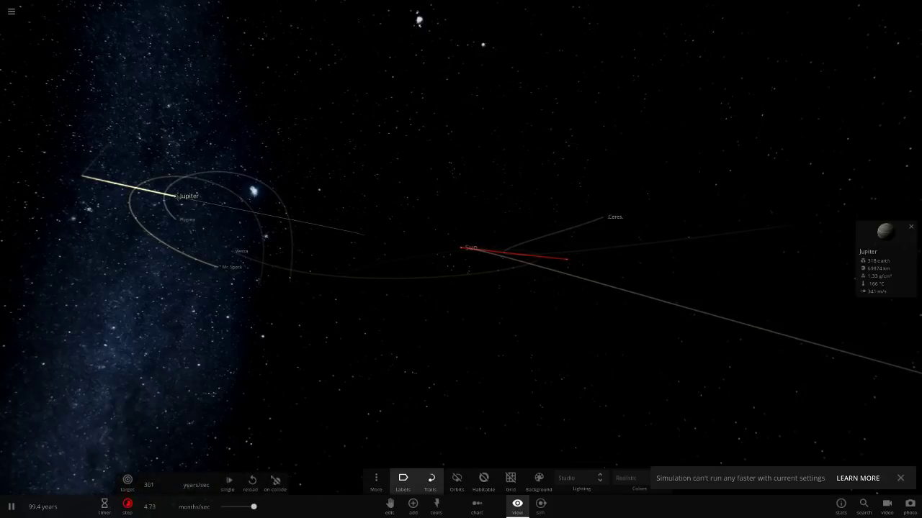
scroll(461, 259, up, 3)
right_drag(345, 201, 605, 346)
scroll(604, 345, up, 5)
scroll(461, 260, up, 5)
scroll(461, 259, down, 10)
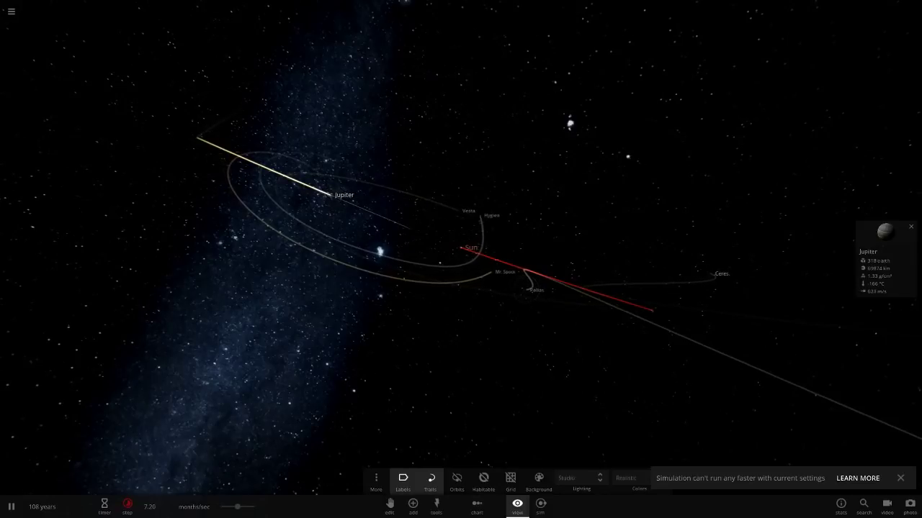
Step: Pause the simulation as Jupiter nears the Sun, adjust the simulation speed and resume running
click(12, 507)
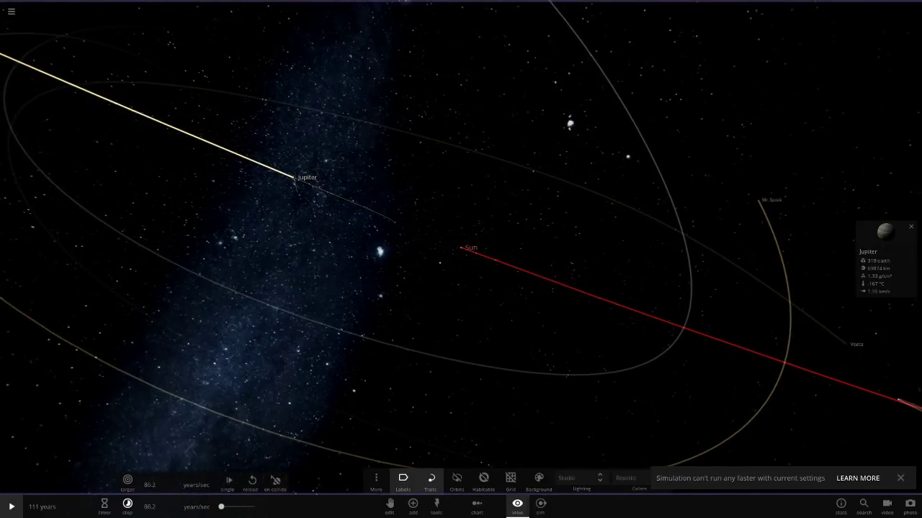
drag(221, 507, 230, 507)
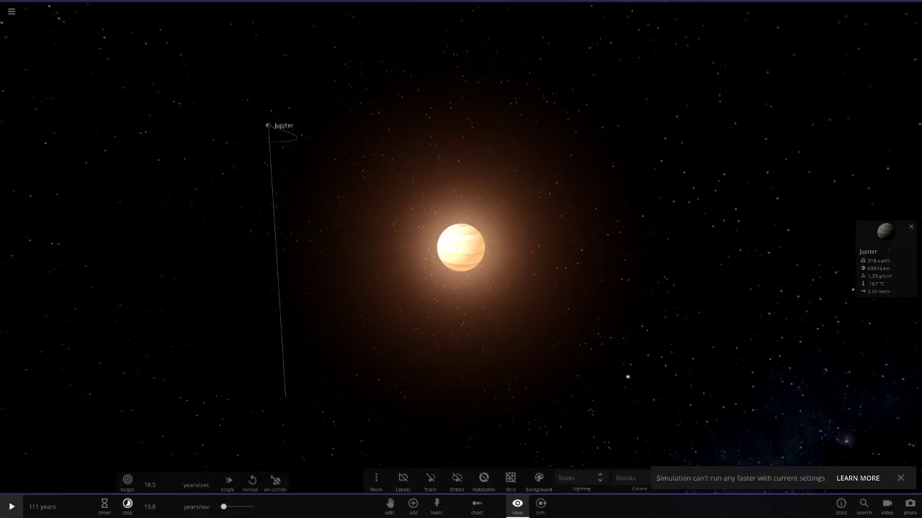
click(12, 506)
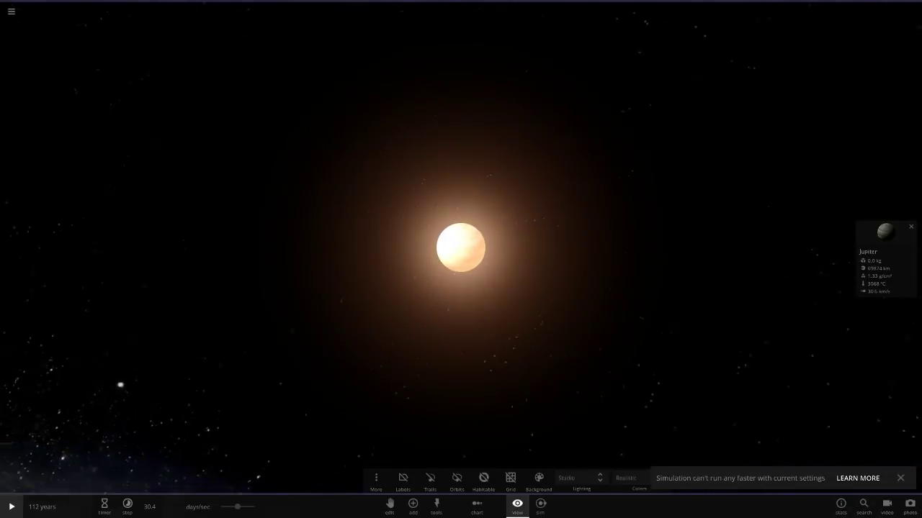
Step: Resume the simulation after Jupiter's collision, open the Sun's overview properties, and turn the trails and labels on
key(space)
right_drag(360, 245, 281, 195)
click(461, 248)
scroll(434, 248, down, 15)
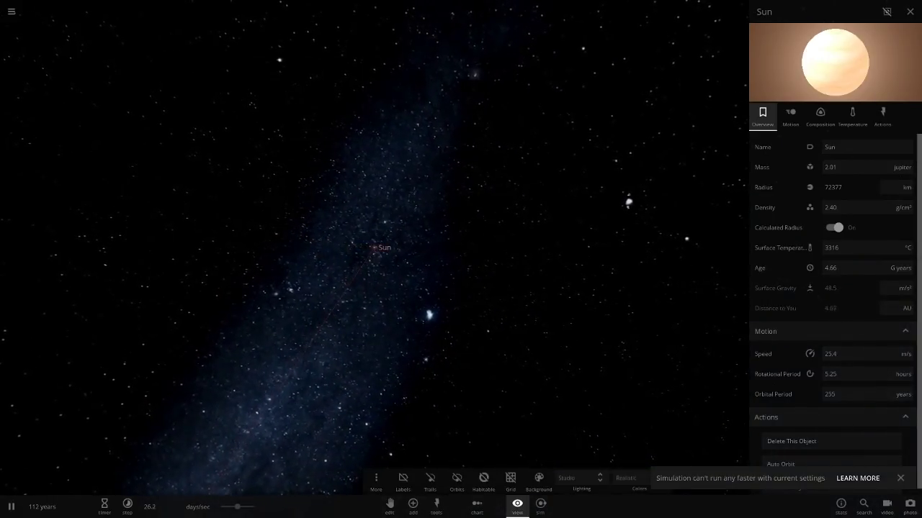
click(430, 479)
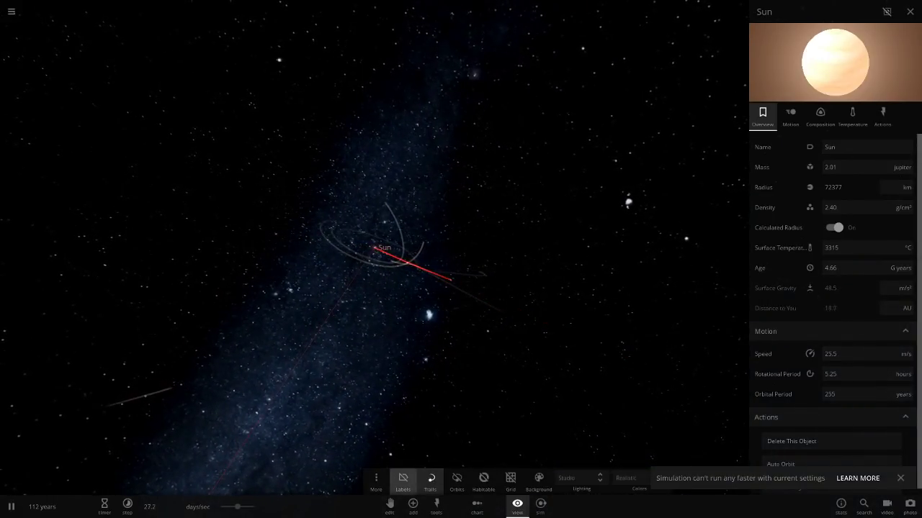
click(403, 479)
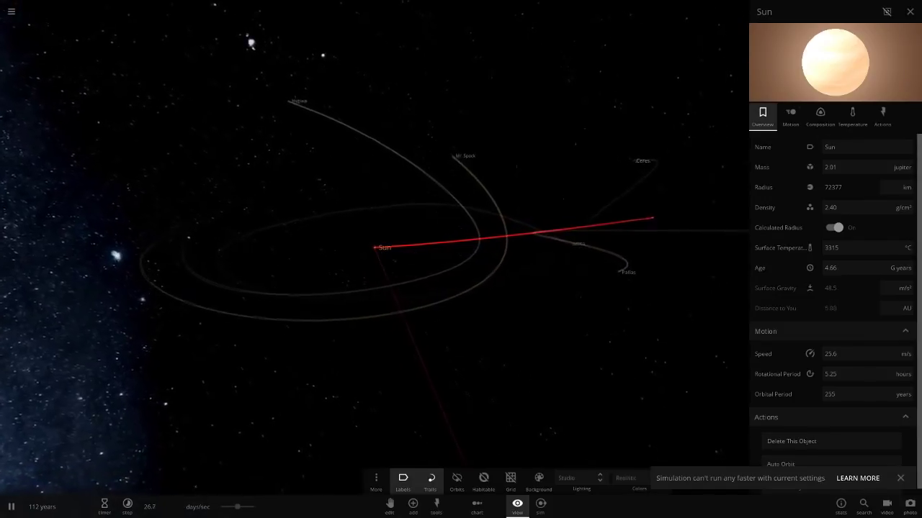
Step: Close the Sun's properties and view the trails of Mr. Spock, Hygiea and the other nearby bodies from another angle
scroll(375, 248, down, 8)
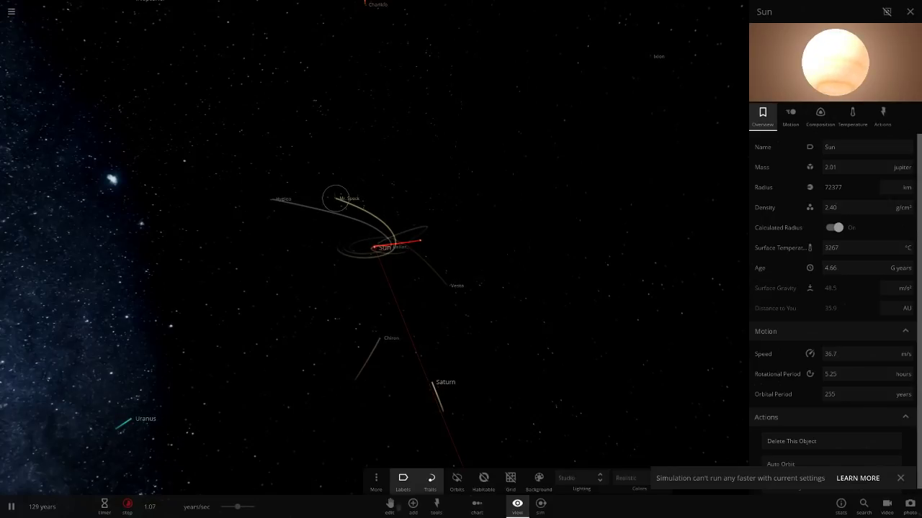
click(335, 199)
click(273, 207)
right_drag(273, 207, 605, 303)
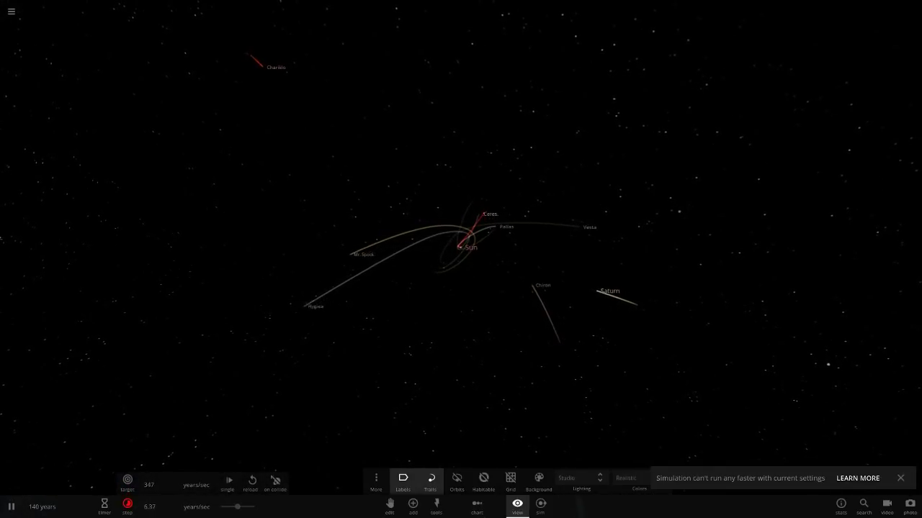
Step: Follow the trails of Ceres, Pallas and Chiron around the Sun as Saturn approaches
scroll(461, 248, up, 8)
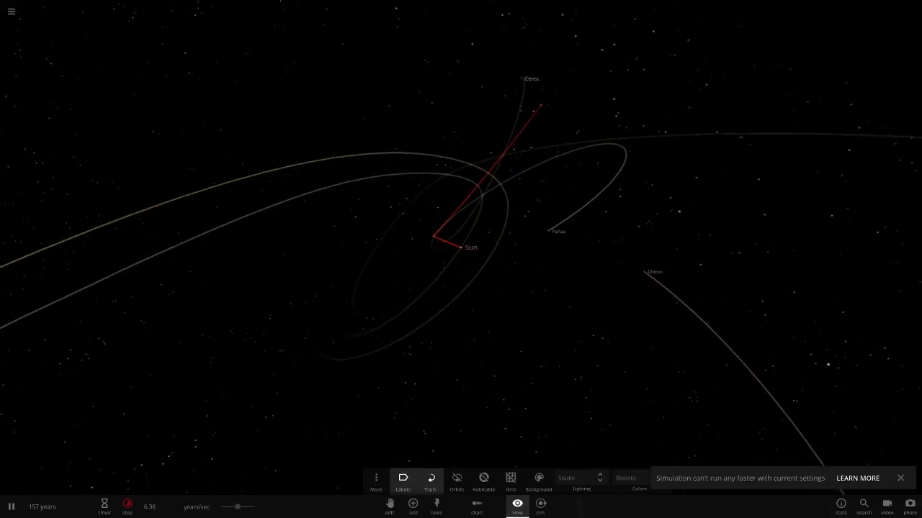
scroll(461, 248, down, 5)
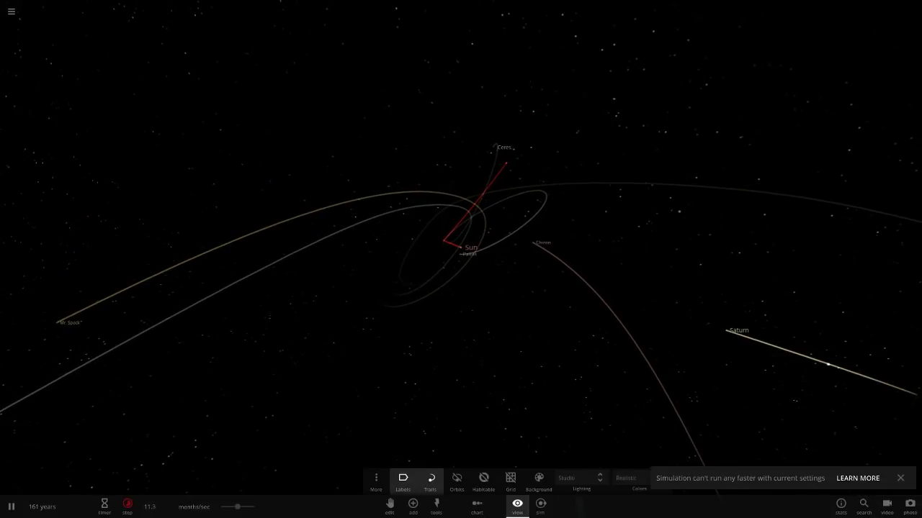
scroll(609, 291, down, 5)
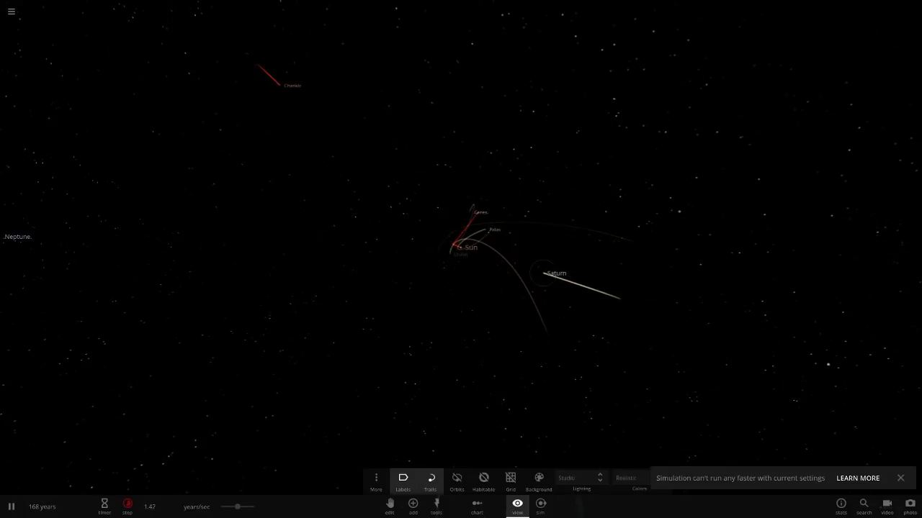
scroll(461, 247, up, 3)
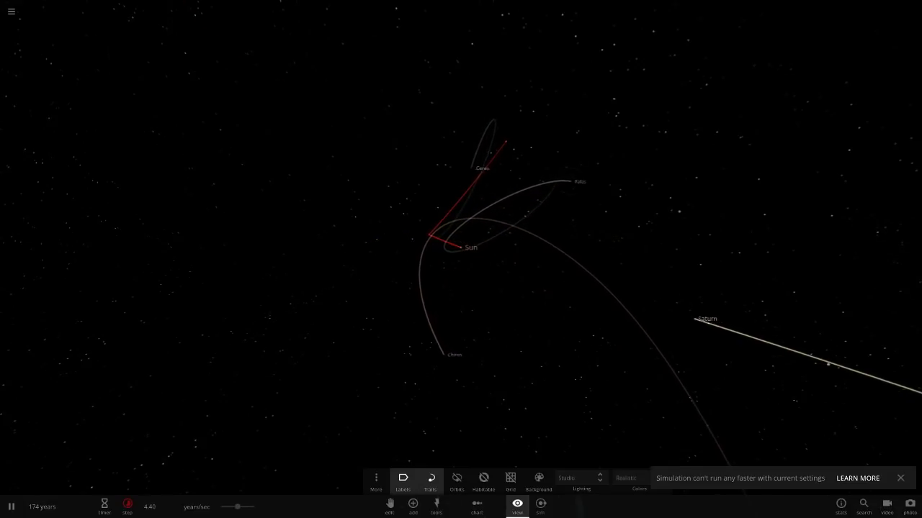
click(576, 183)
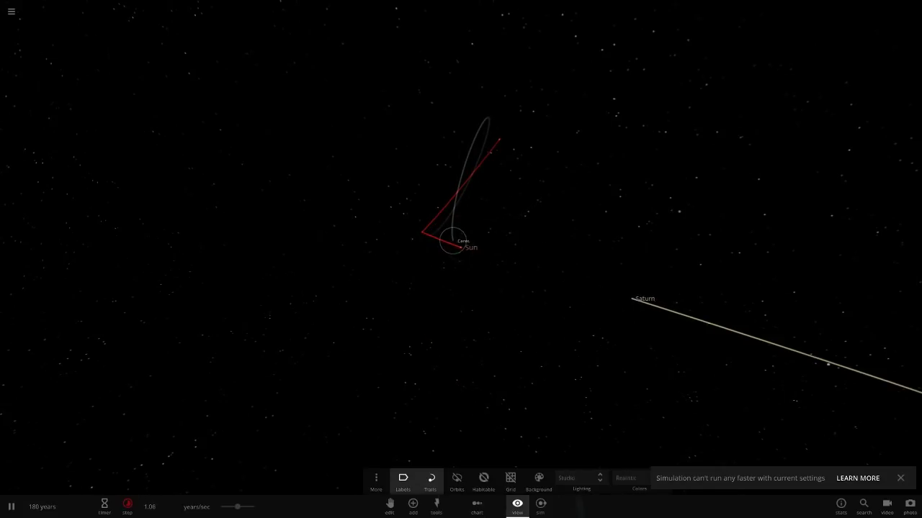
click(452, 241)
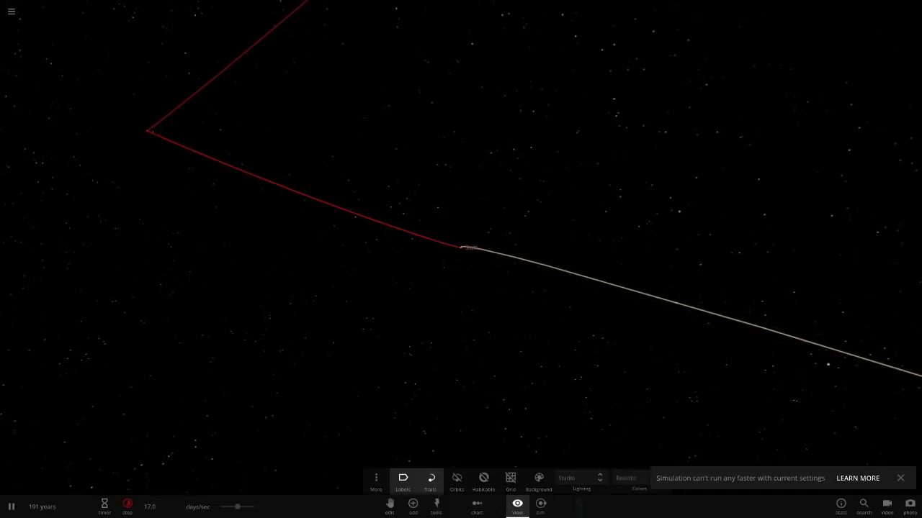
Step: Examine Saturn's close pass around the Sun, then focus on Saturn and follow it outwards
scroll(461, 248, up, 10)
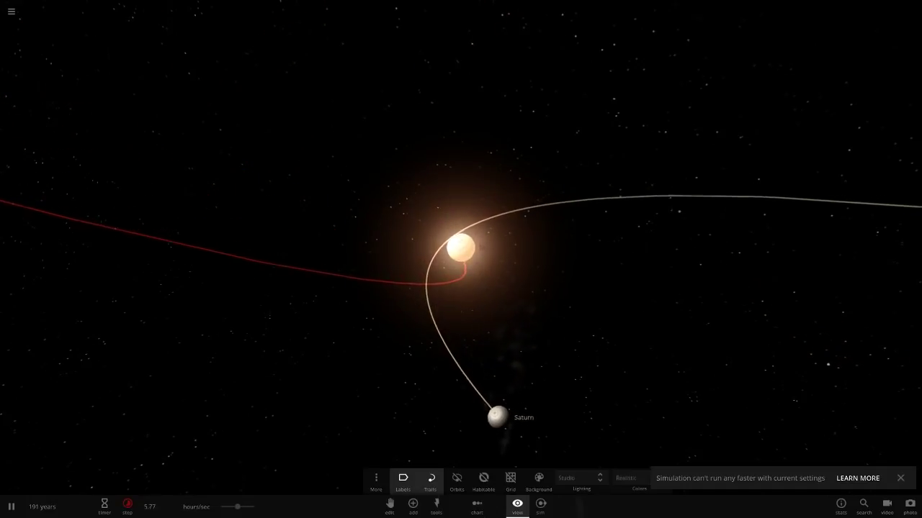
scroll(461, 248, down, 3)
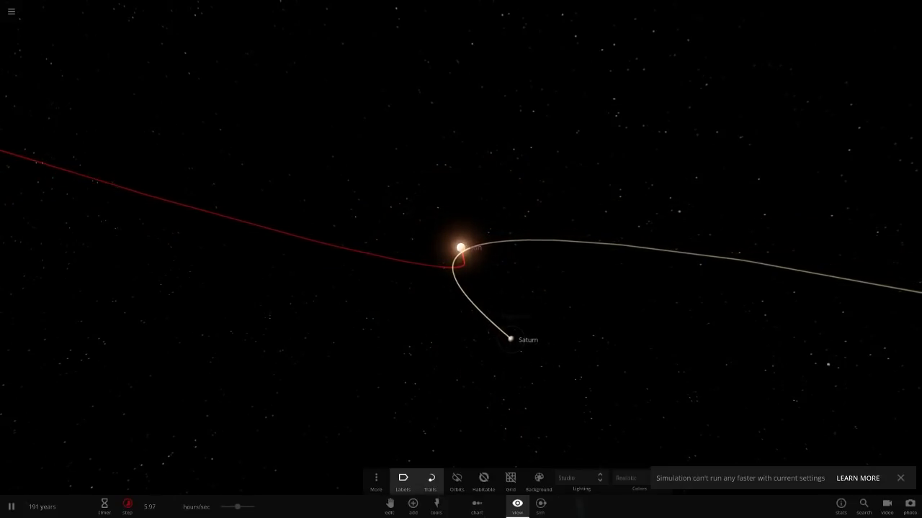
click(519, 349)
double_click(522, 350)
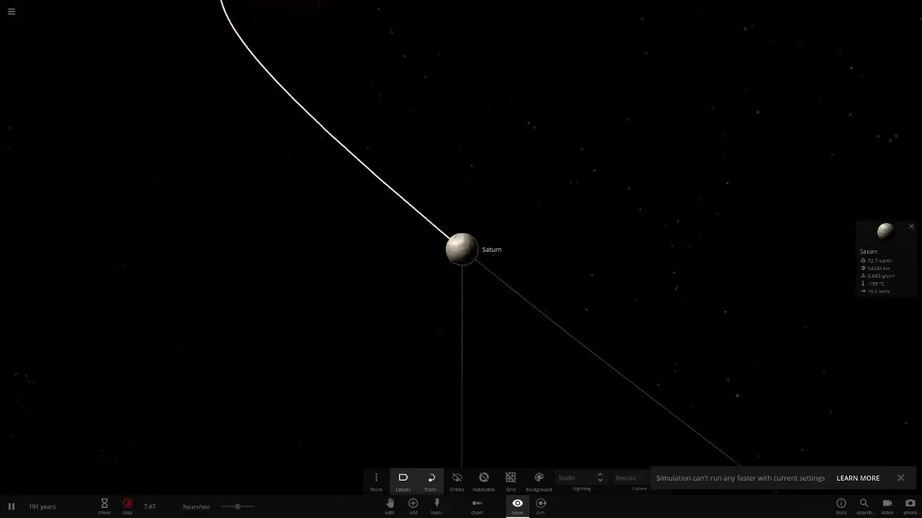
scroll(461, 247, down, 4)
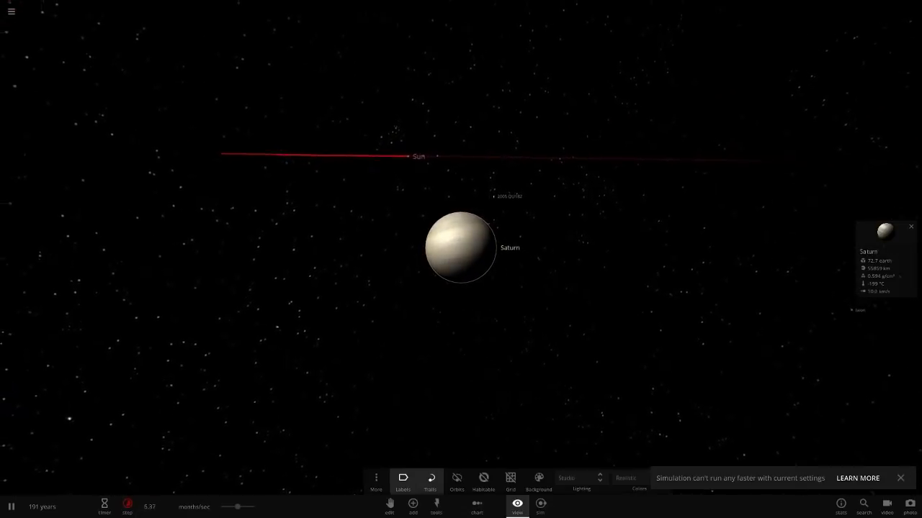
scroll(461, 248, down, 3)
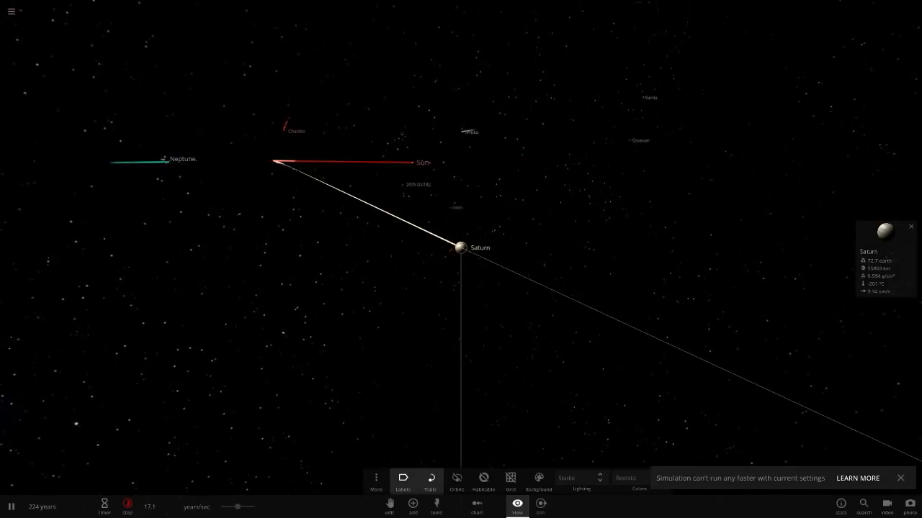
scroll(461, 249, down, 2)
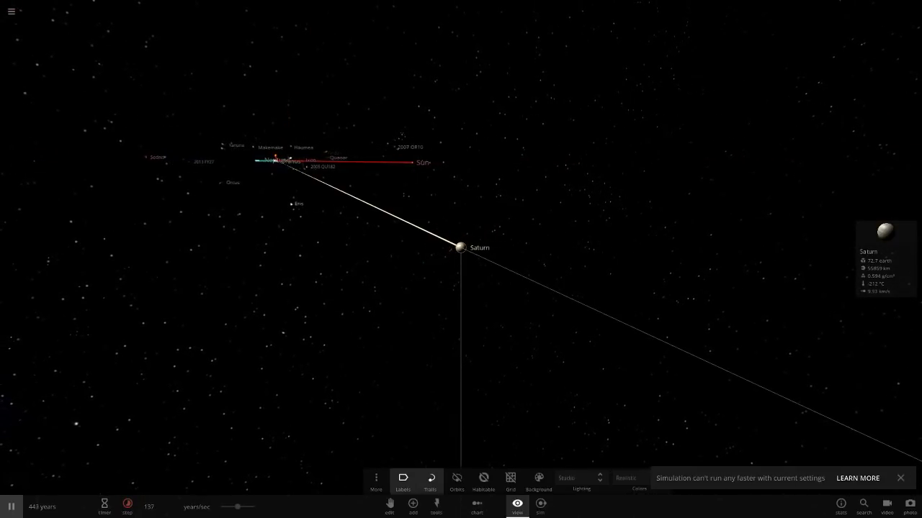
Step: Pause the simulation, examine Saturn's trail away from the outer bodies, and focus on Neptune
click(11, 507)
scroll(461, 248, down, 4)
right_drag(460, 247, 489, 353)
scroll(461, 249, down, 3)
scroll(461, 249, up, 3)
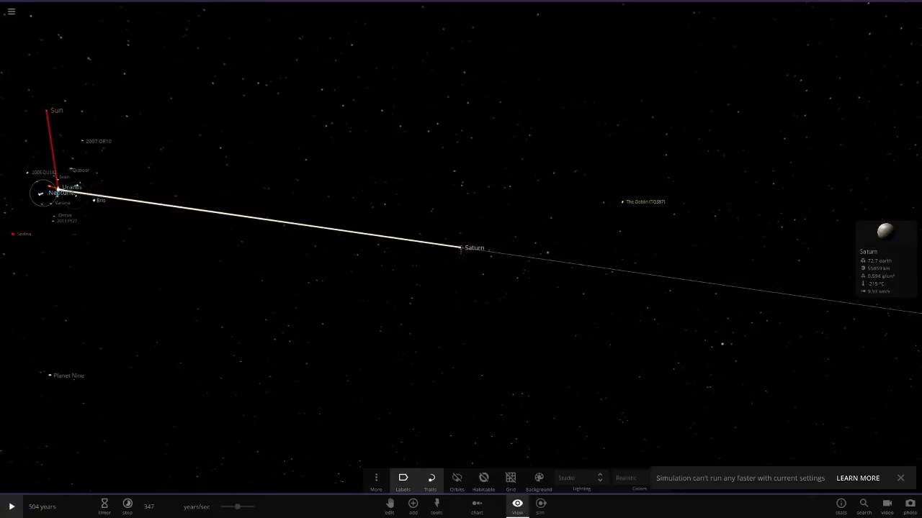
double_click(43, 193)
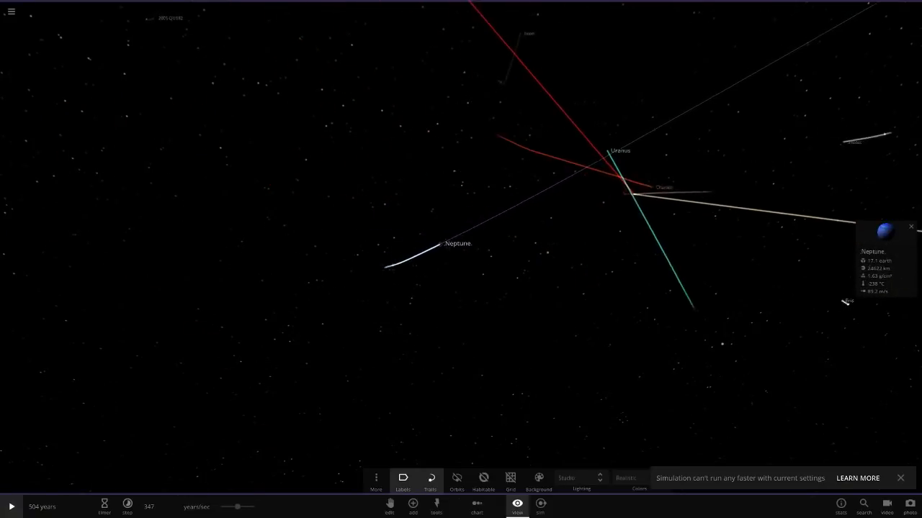
Step: Resume the simulation and compare the trails of Uranus, Neptune and the dwarf planets with those of the Sun and Saturn
key(space)
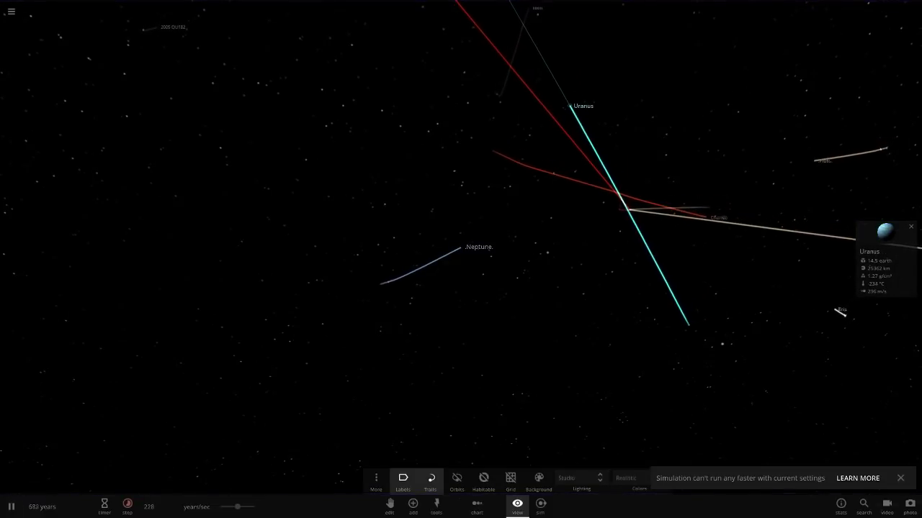
scroll(461, 248, down, 3)
scroll(461, 248, up, 6)
scroll(461, 248, down, 4)
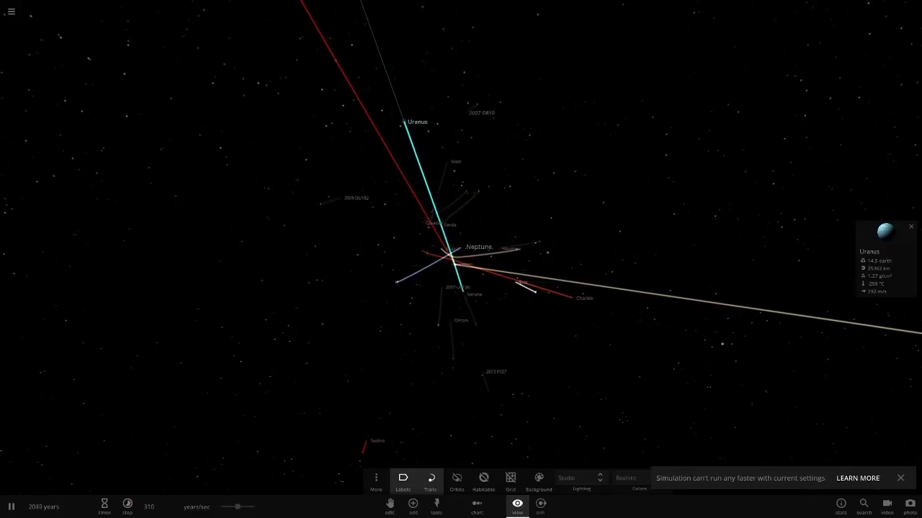
scroll(461, 249, down, 5)
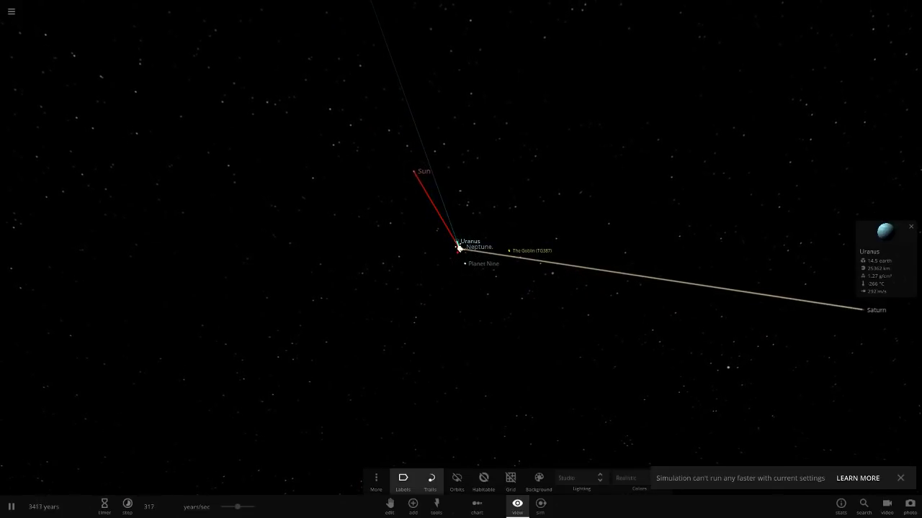
scroll(459, 248, up, 5)
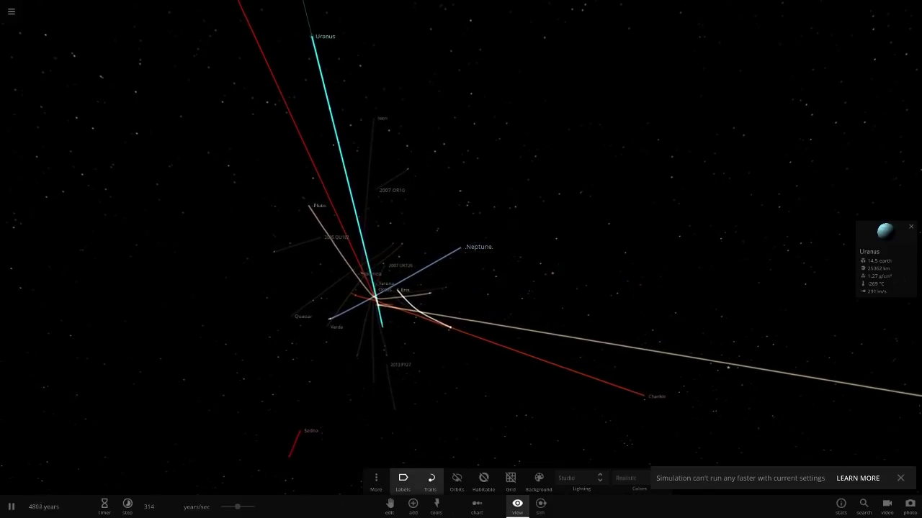
Step: Raise the simulation speed and examine the diverging trails of the outer bodies around Planet Nine
drag(238, 507, 254, 506)
scroll(461, 248, down, 10)
scroll(460, 248, down, 10)
right_drag(460, 259, 360, 202)
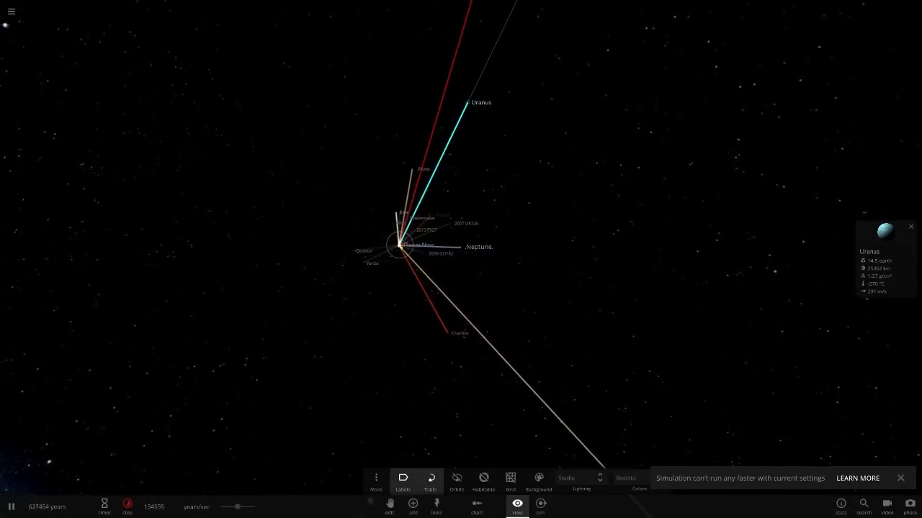
scroll(461, 260, up, 3)
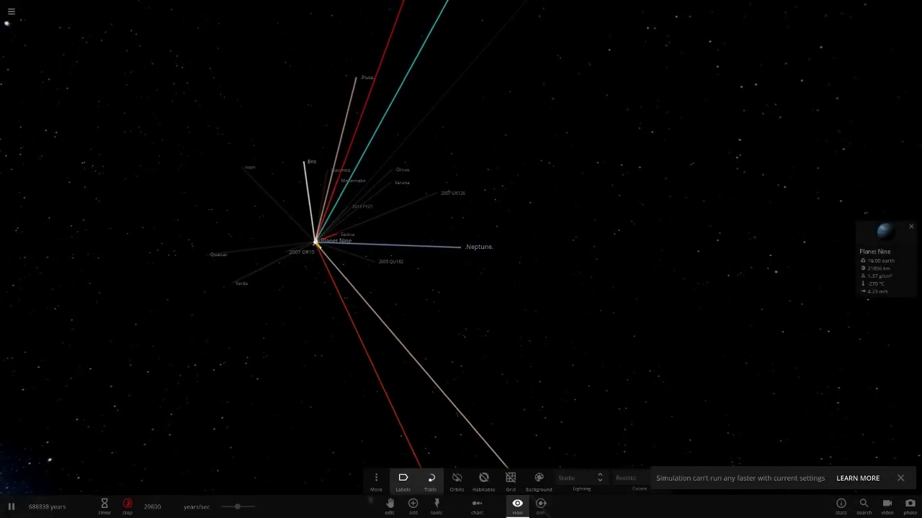
Step: Focus on Planet Nine and inspect its trail beside that of The Goblin (TG387)
double_click(312, 243)
scroll(317, 247, up, 5)
scroll(460, 252, up, 8)
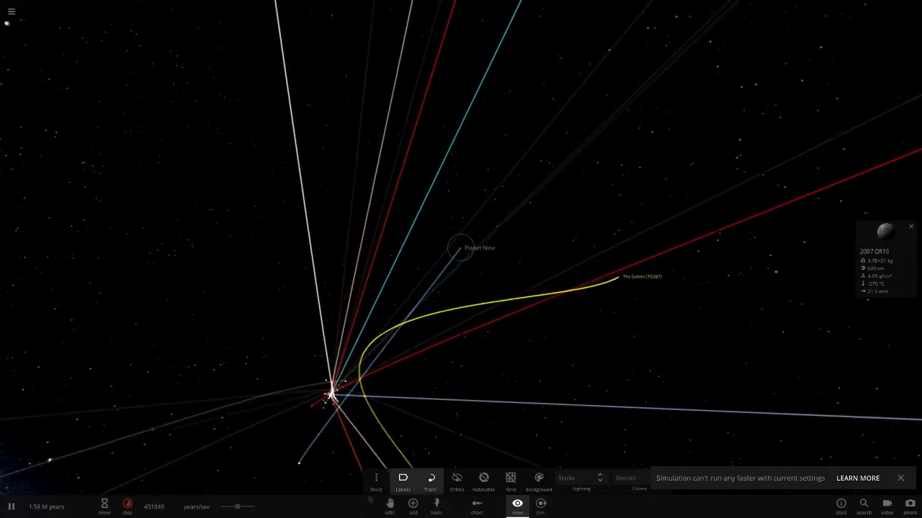
Step: Raise the target simulation speed to 84.8 M years/sec and view the outer bodies' trails from several angles
drag(237, 507, 253, 507)
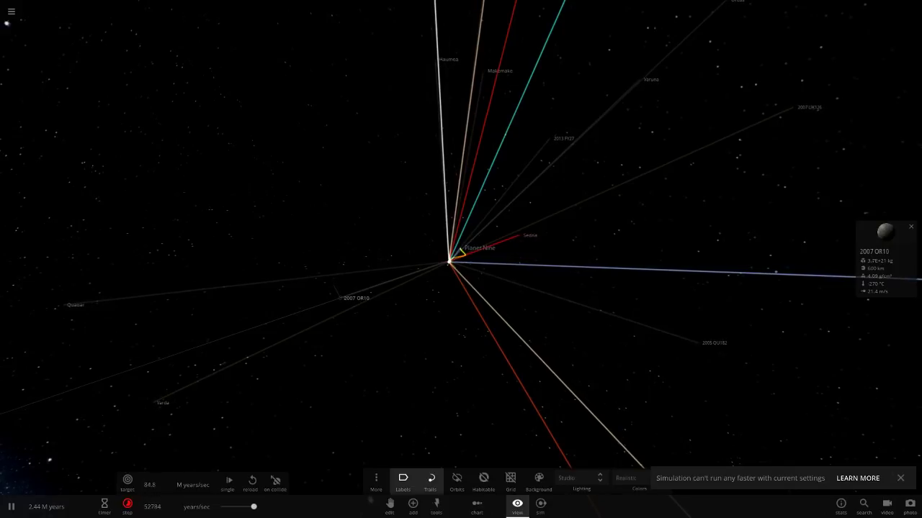
scroll(461, 252, down, 5)
right_drag(346, 316, 669, 244)
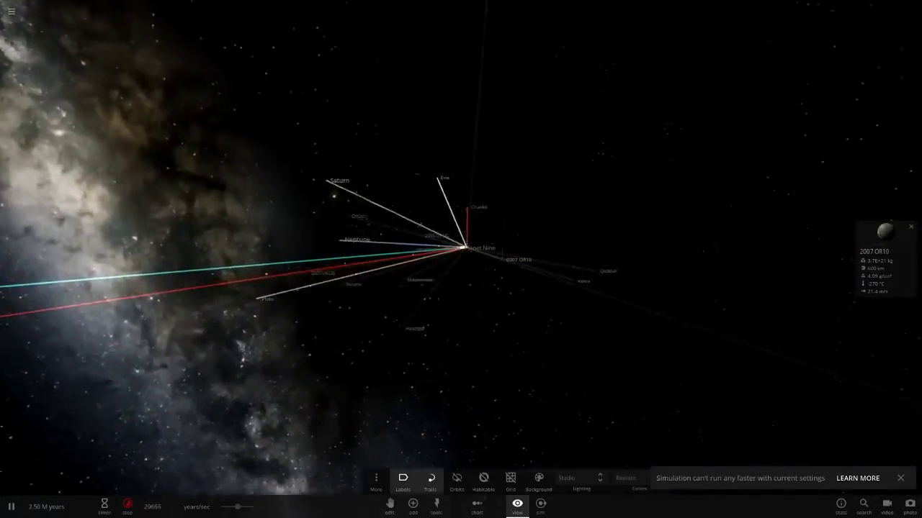
right_drag(404, 288, 518, 281)
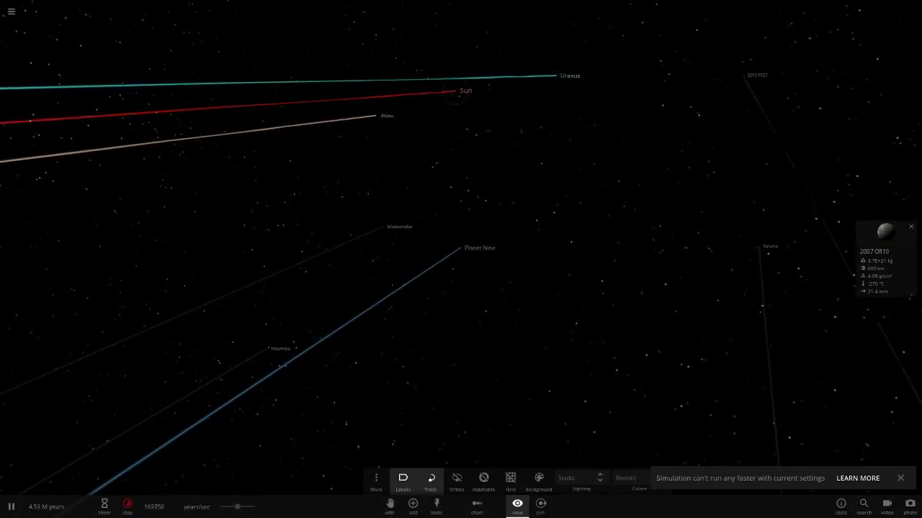
Step: Focus on the Sun, open its overview properties, and examine its trail away from Saturn and the remaining bodies
double_click(455, 90)
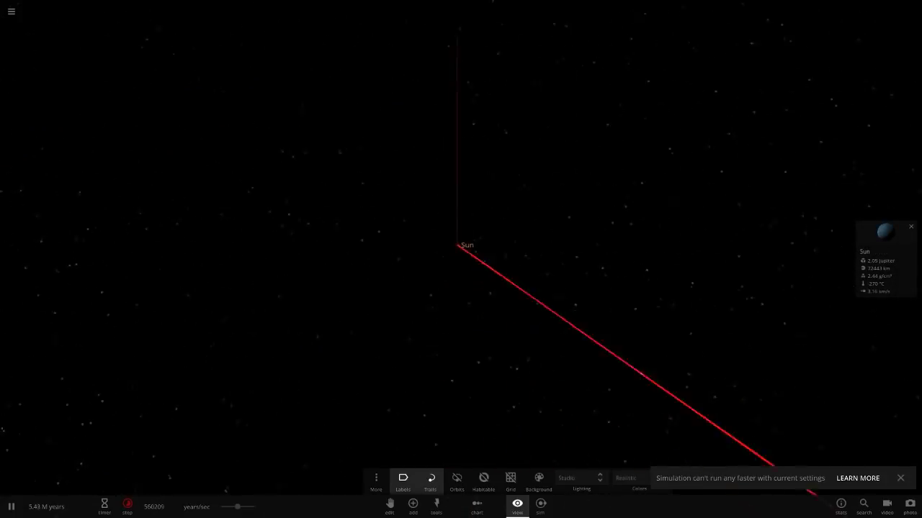
drag(562, 288, 389, 220)
click(885, 249)
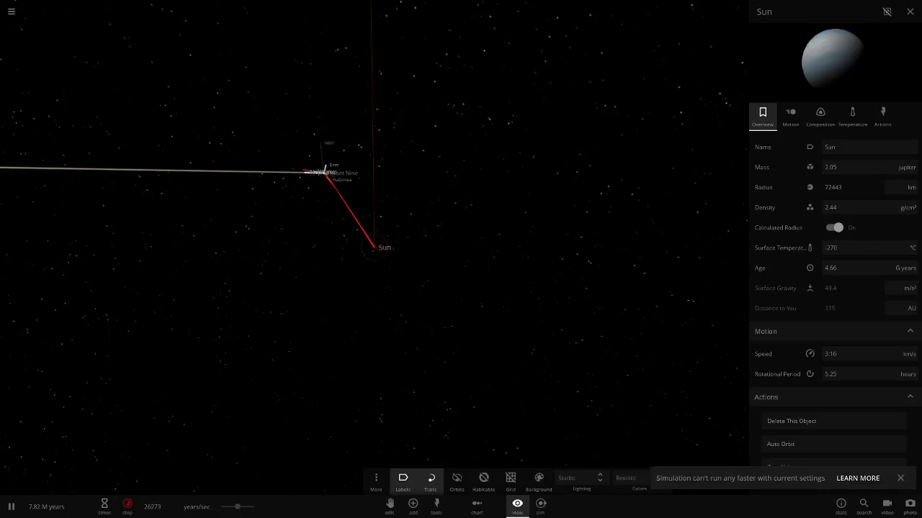
right_drag(324, 288, 525, 223)
scroll(374, 248, down, 10)
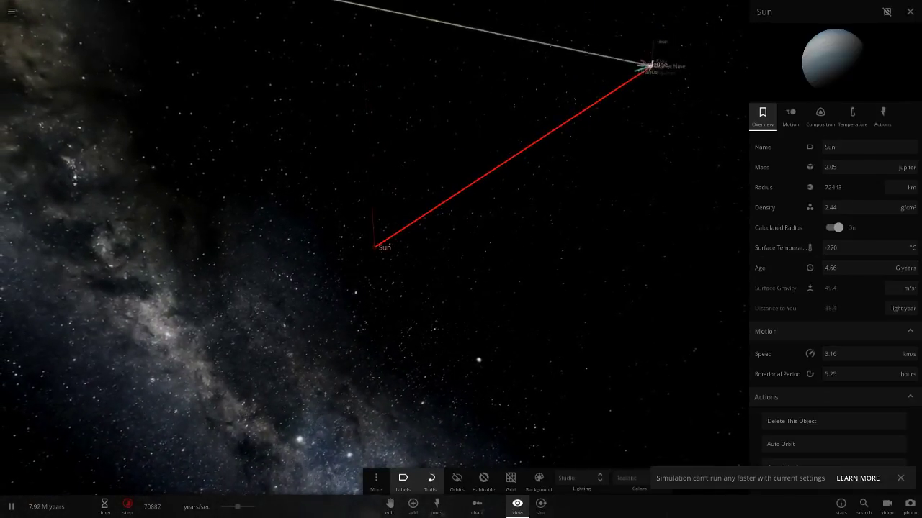
scroll(374, 248, down, 5)
right_drag(324, 288, 551, 216)
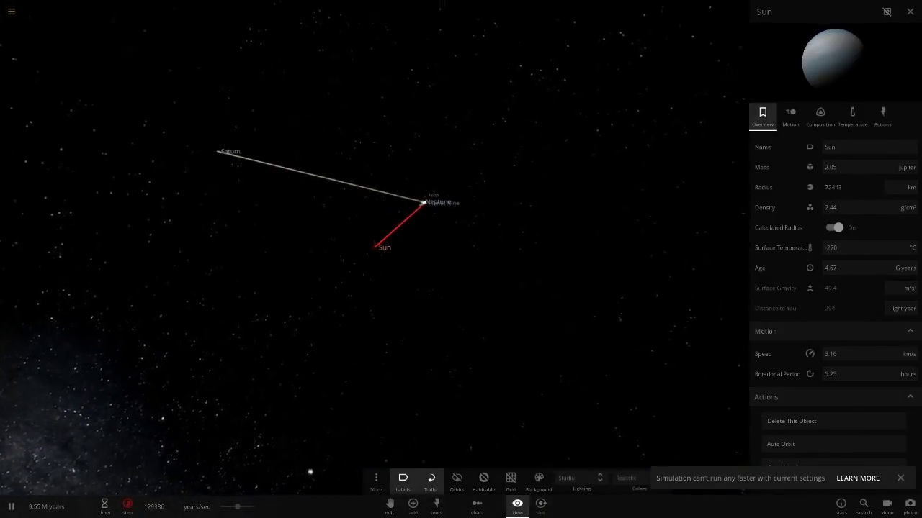
Step: Close the Sun's properties, inspect its surface up close, and view it against the distant planets
key(Escape)
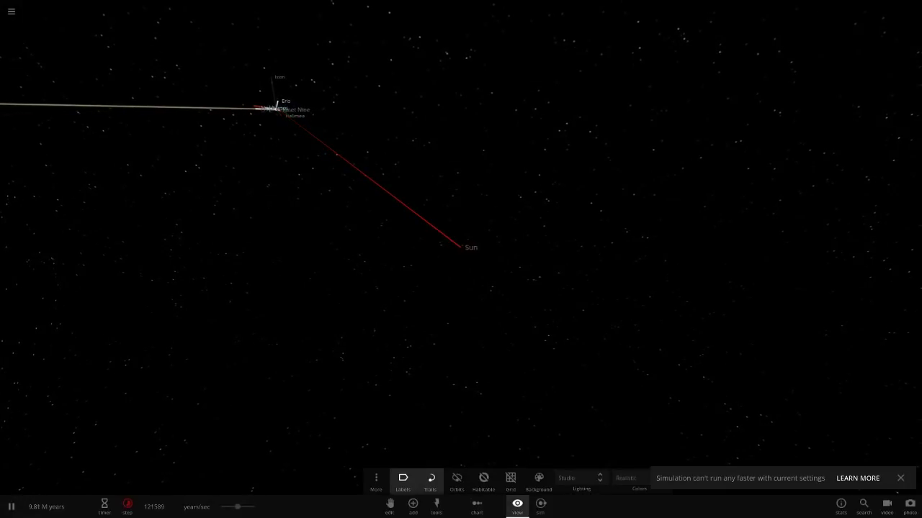
scroll(459, 247, up, 5)
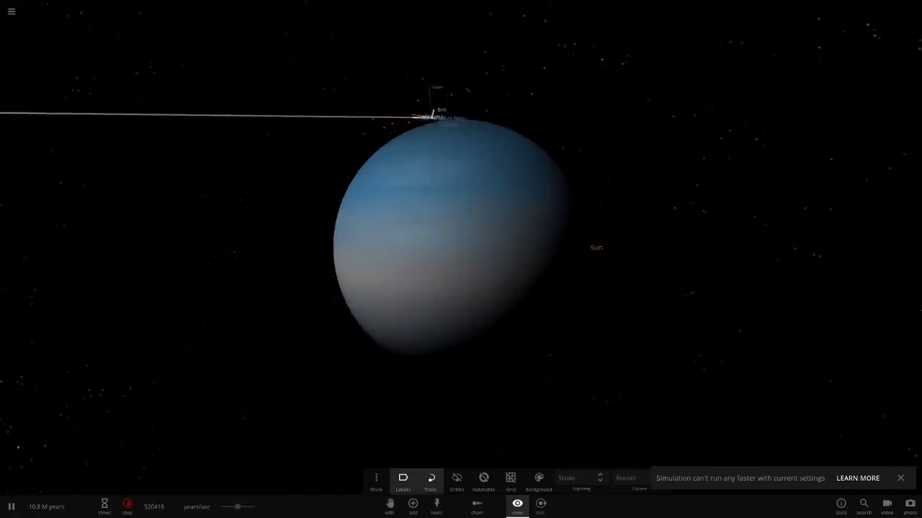
scroll(460, 247, down, 10)
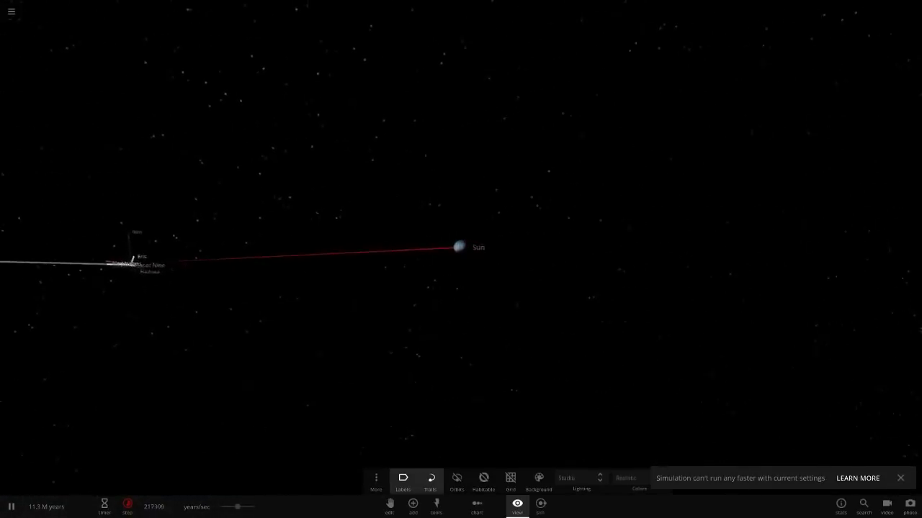